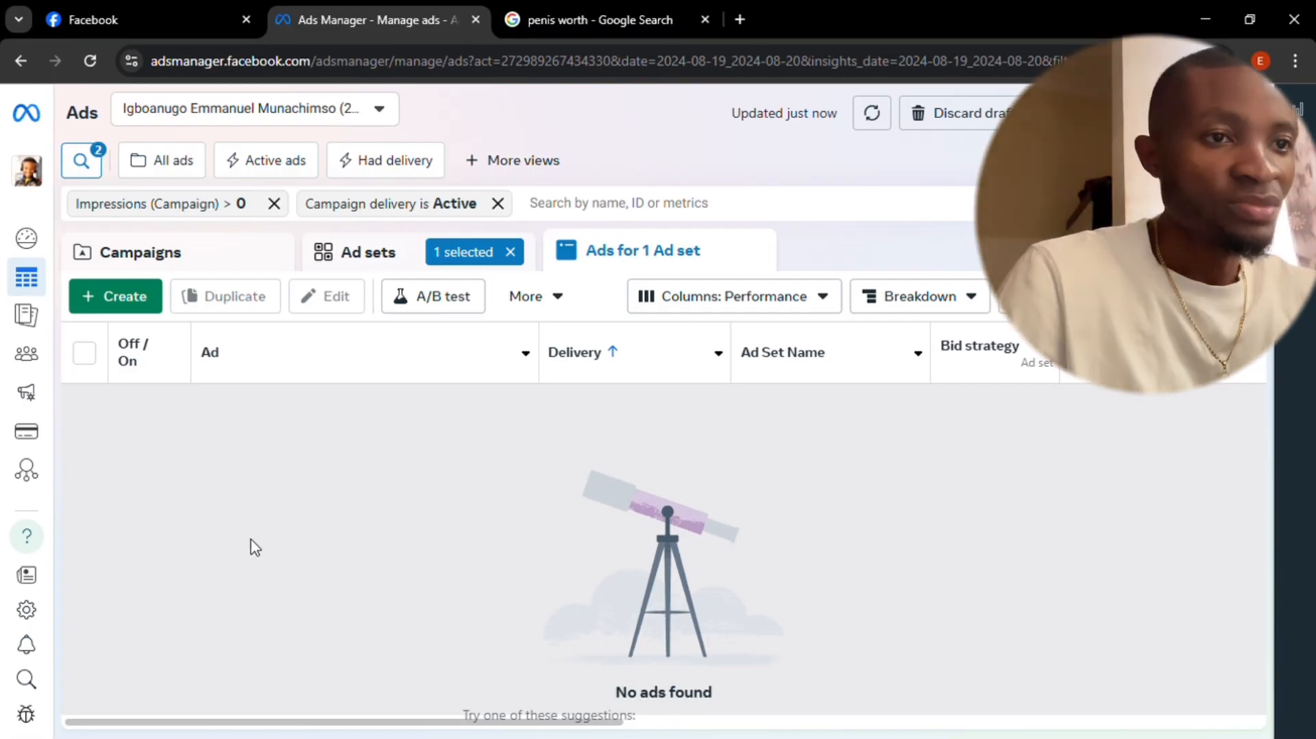
# Step: Create a new campaign with the Engagement objective and the manual engagement campaign setup
pyautogui.click(144, 308)
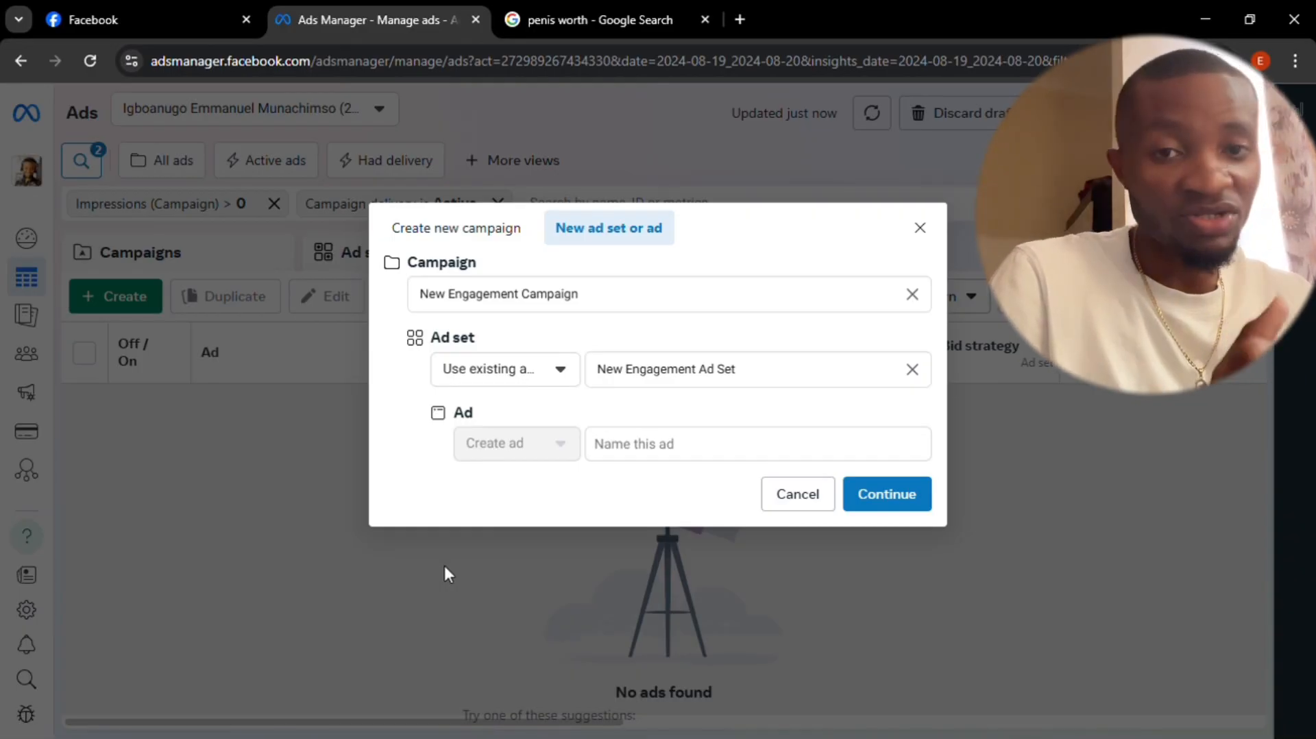
pyautogui.click(483, 241)
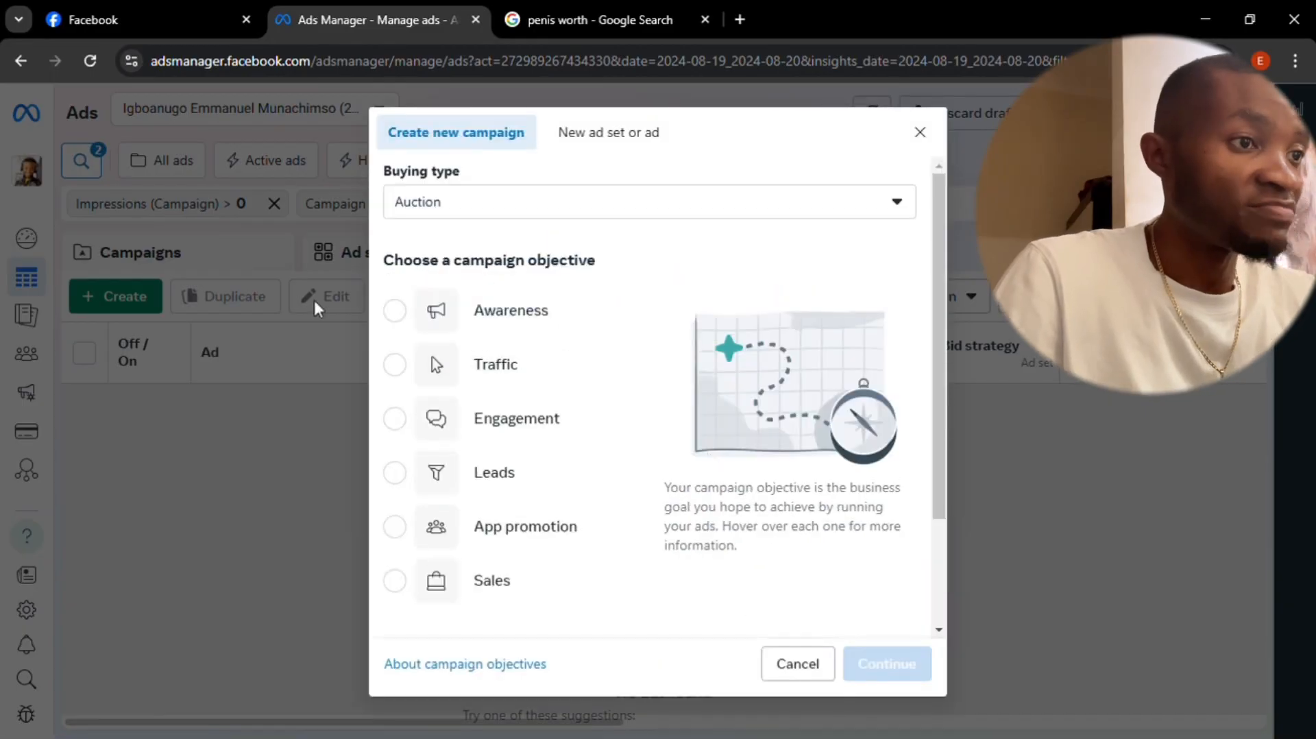
pyautogui.moveTo(480, 435)
pyautogui.click(540, 439)
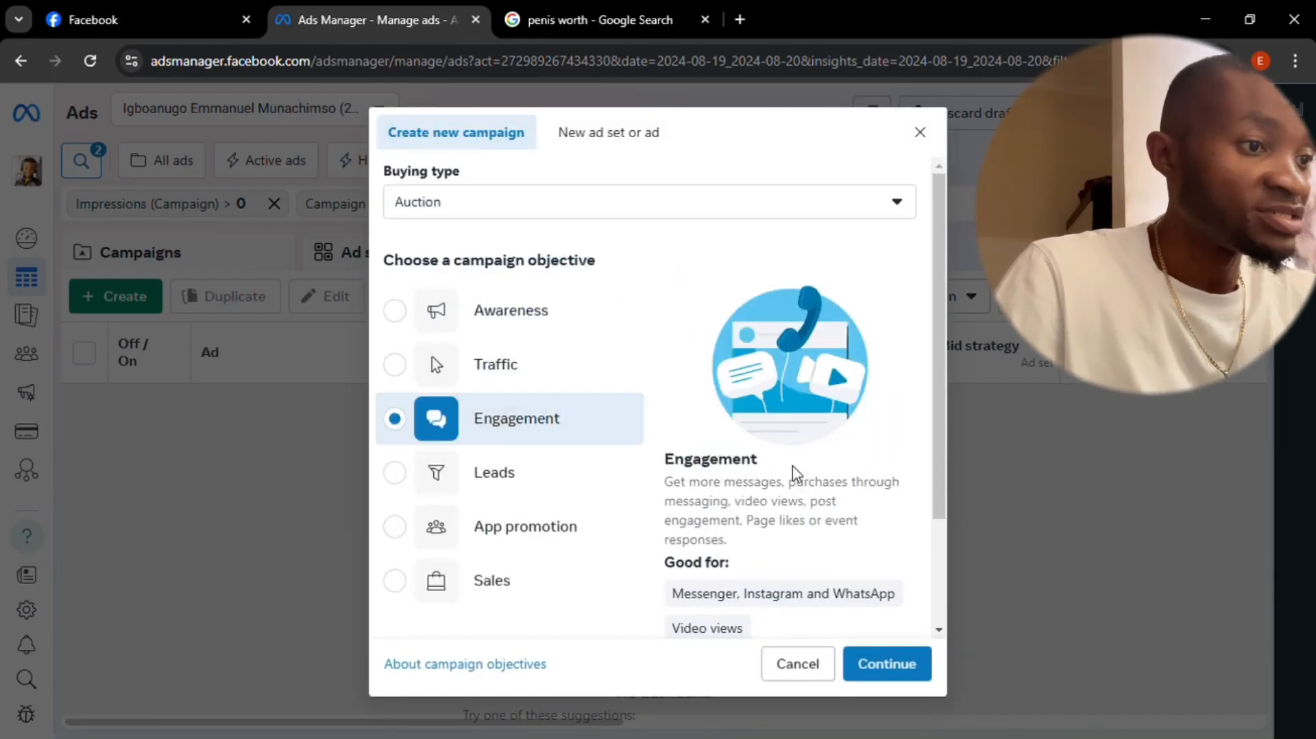
pyautogui.click(880, 668)
pyautogui.click(469, 511)
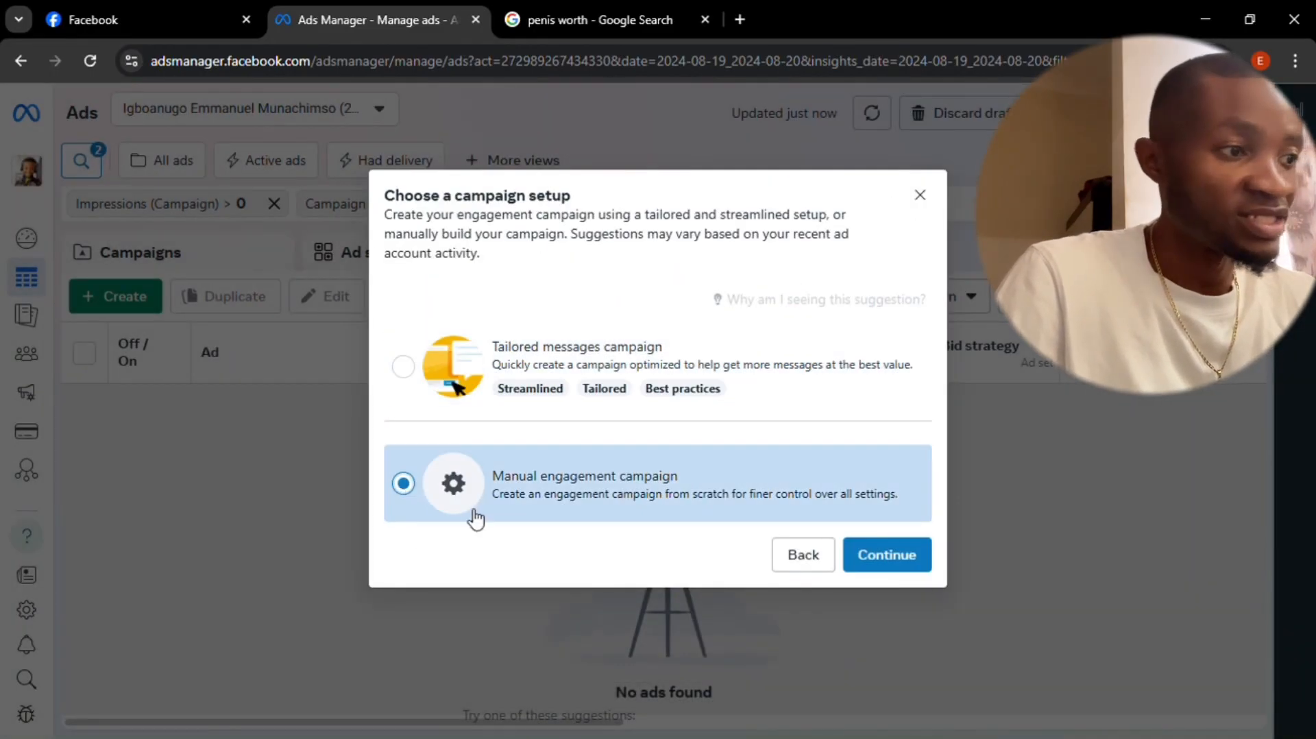
pyautogui.click(912, 566)
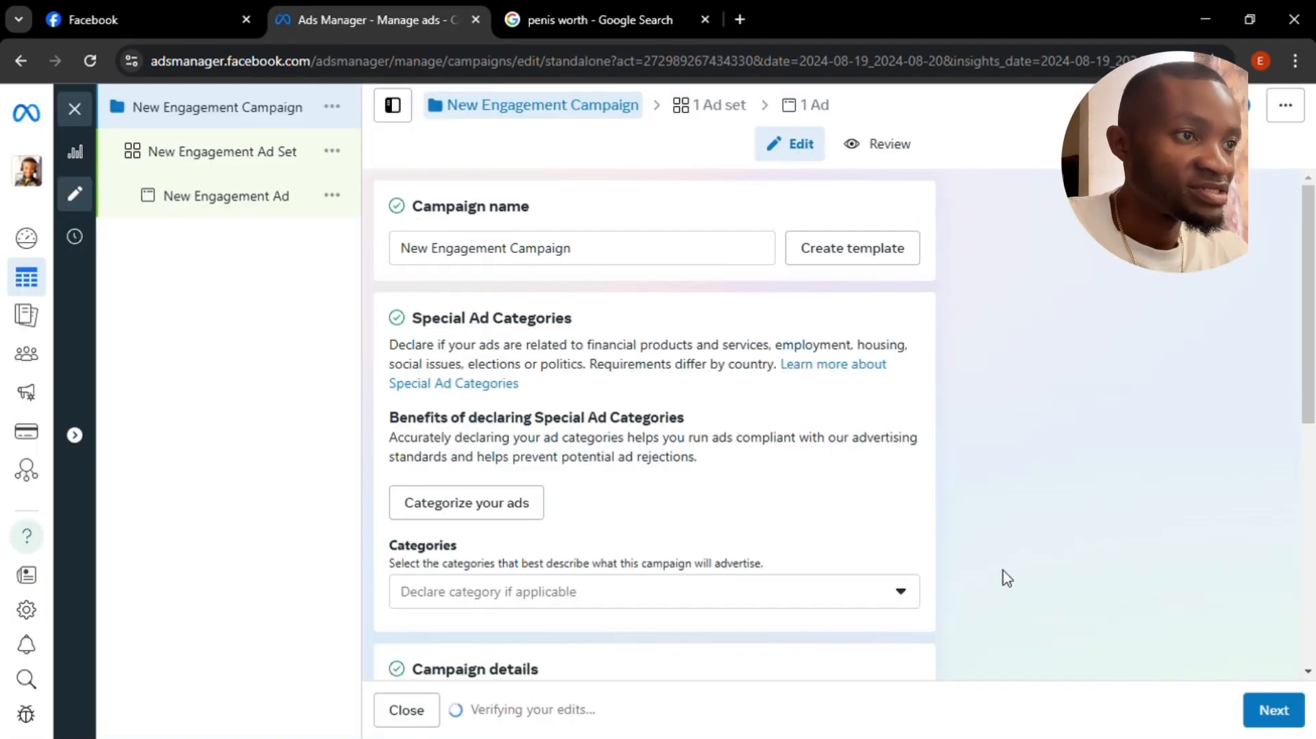
# Step: Review the campaign-level settings, keep the defaults and continue to the ad set
pyautogui.scroll(-4, 816, 494)
pyautogui.scroll(-3, 816, 493)
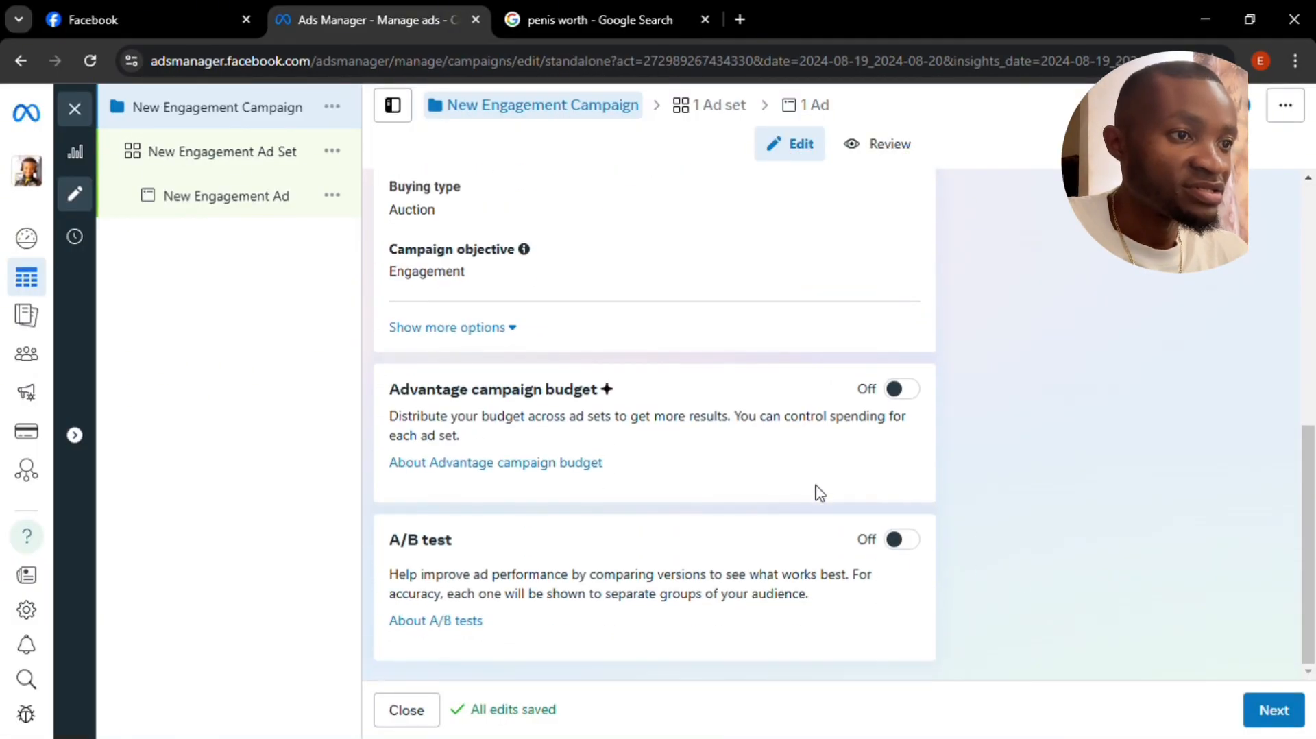
pyautogui.scroll(7, 764, 485)
pyautogui.scroll(-7, 764, 485)
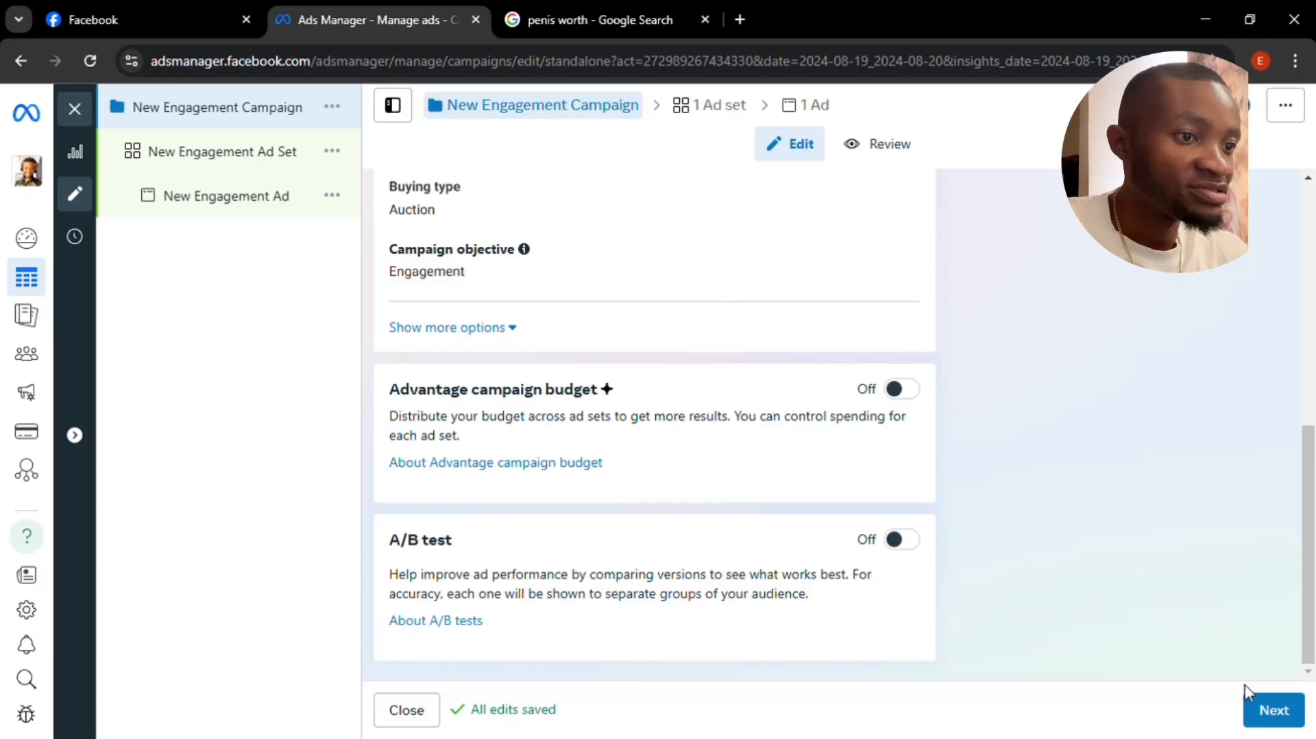
pyautogui.click(1276, 713)
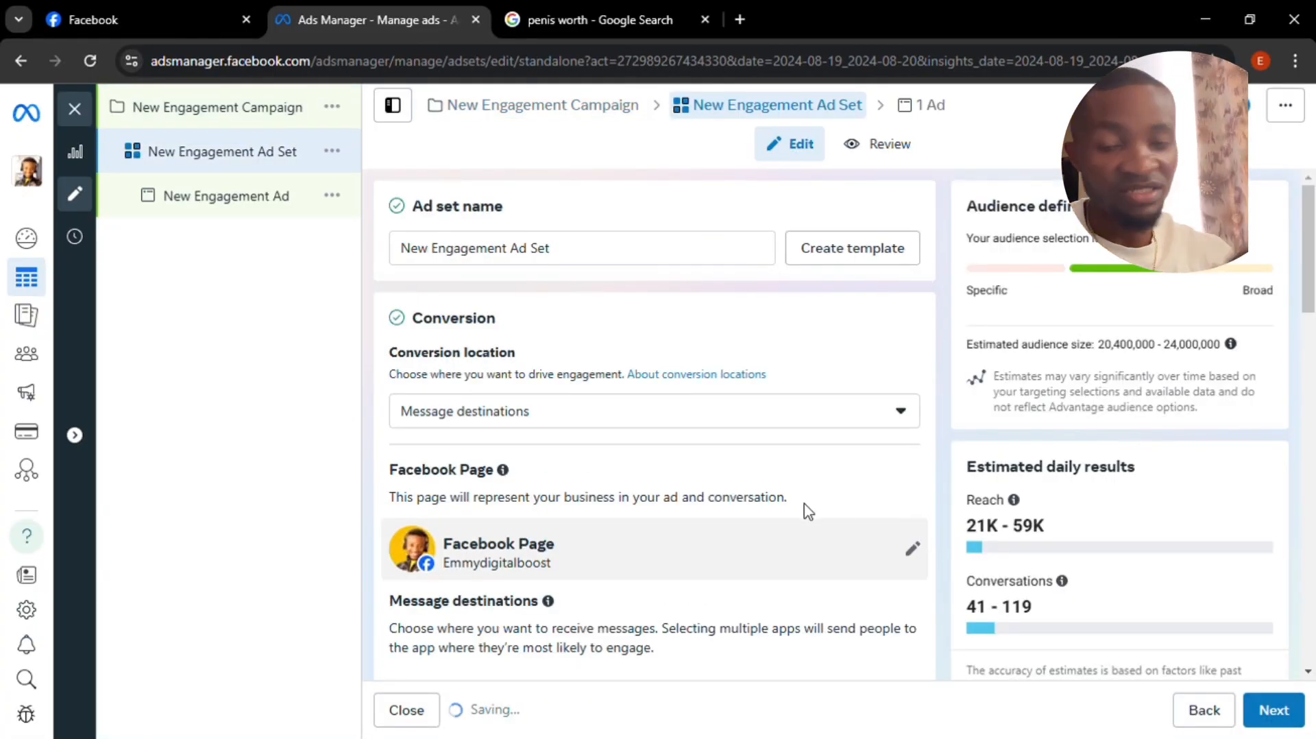
# Step: Turn on scheduled budget increases in the ad set's budget scheduling options
pyautogui.scroll(-15, 603, 488)
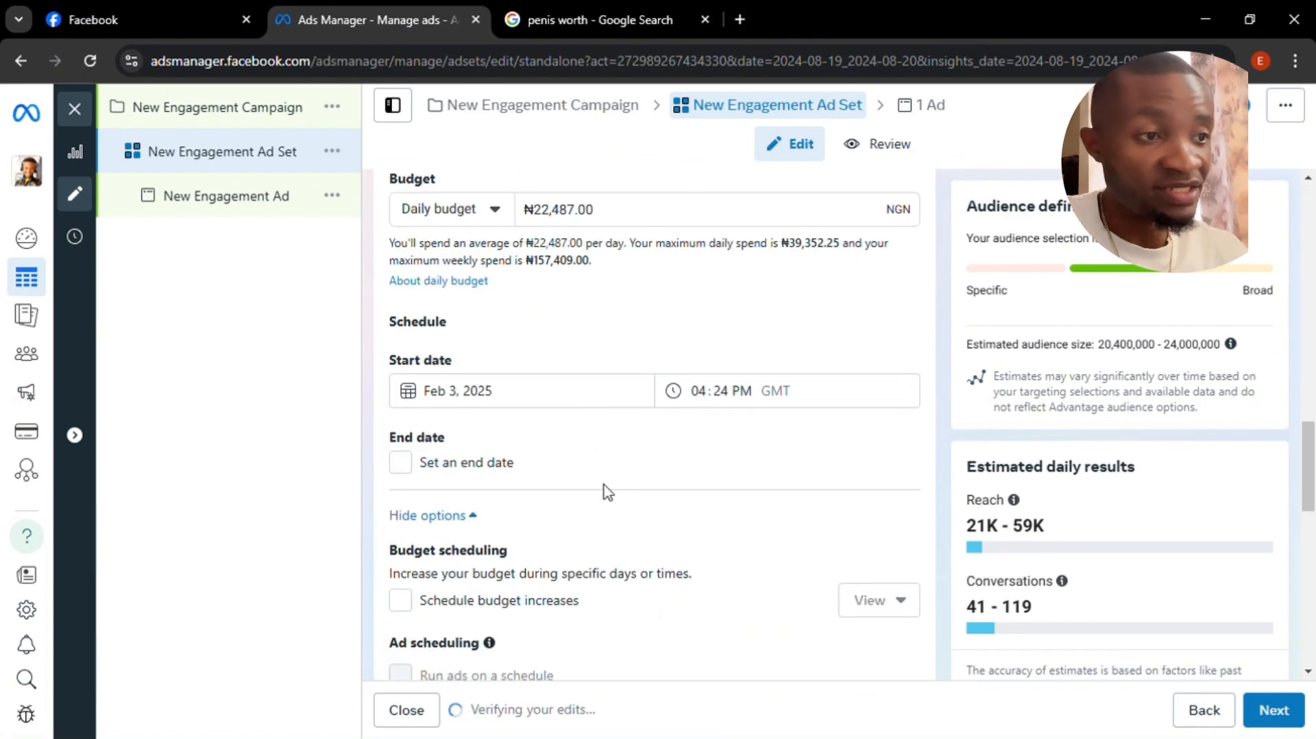
pyautogui.scroll(-3, 604, 490)
pyautogui.scroll(5, 603, 490)
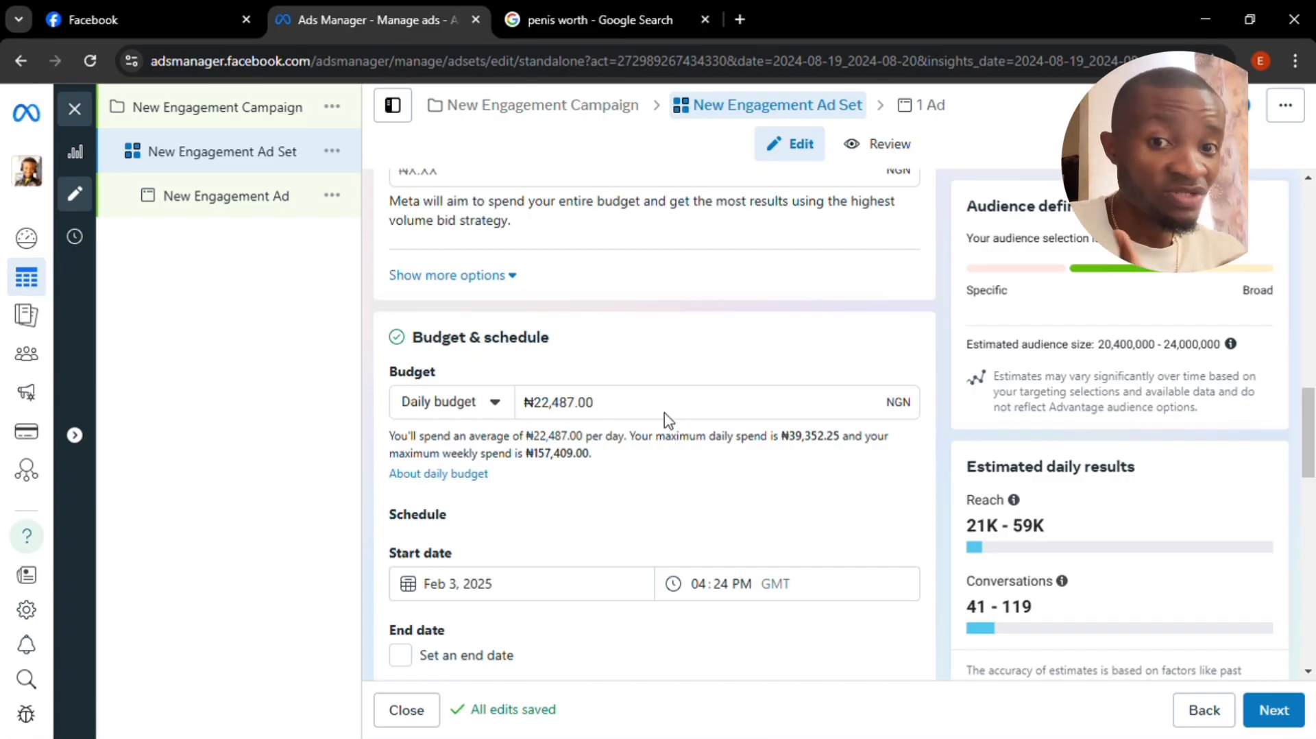
pyautogui.scroll(-4, 644, 438)
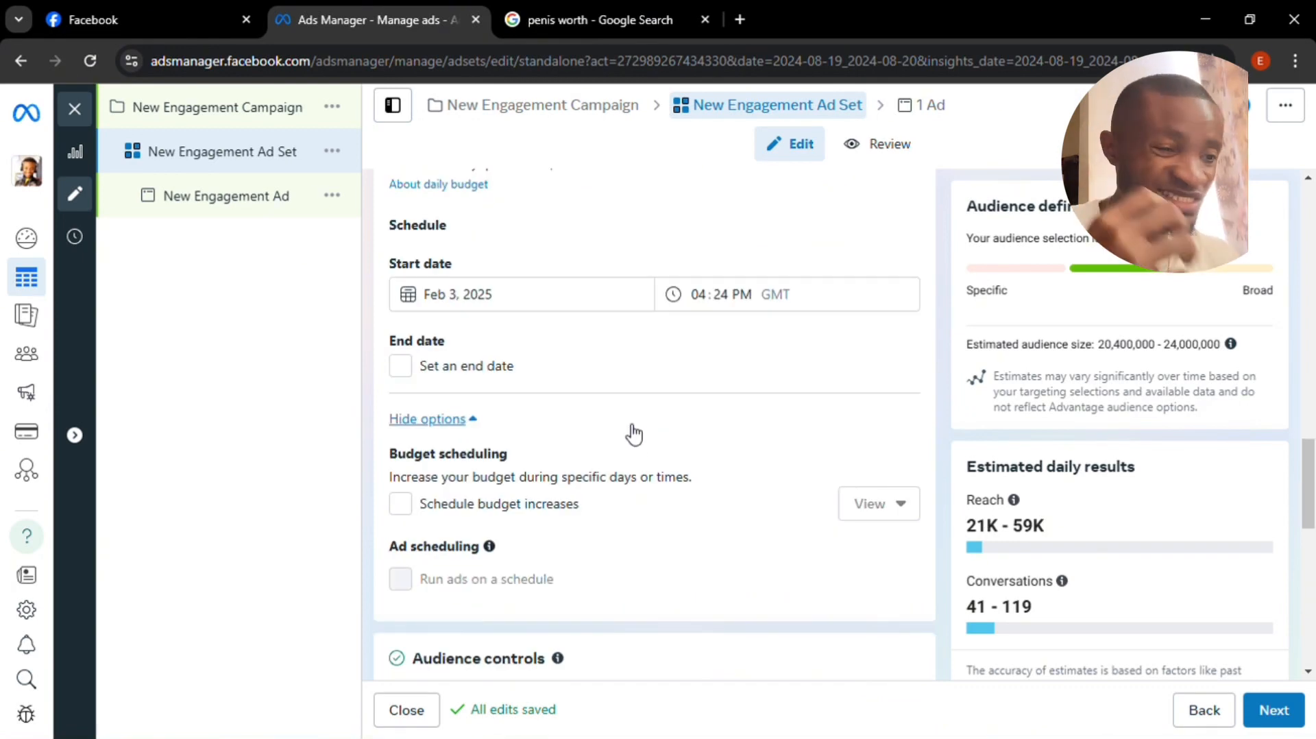
pyautogui.scroll(3, 632, 435)
pyautogui.scroll(-3, 629, 431)
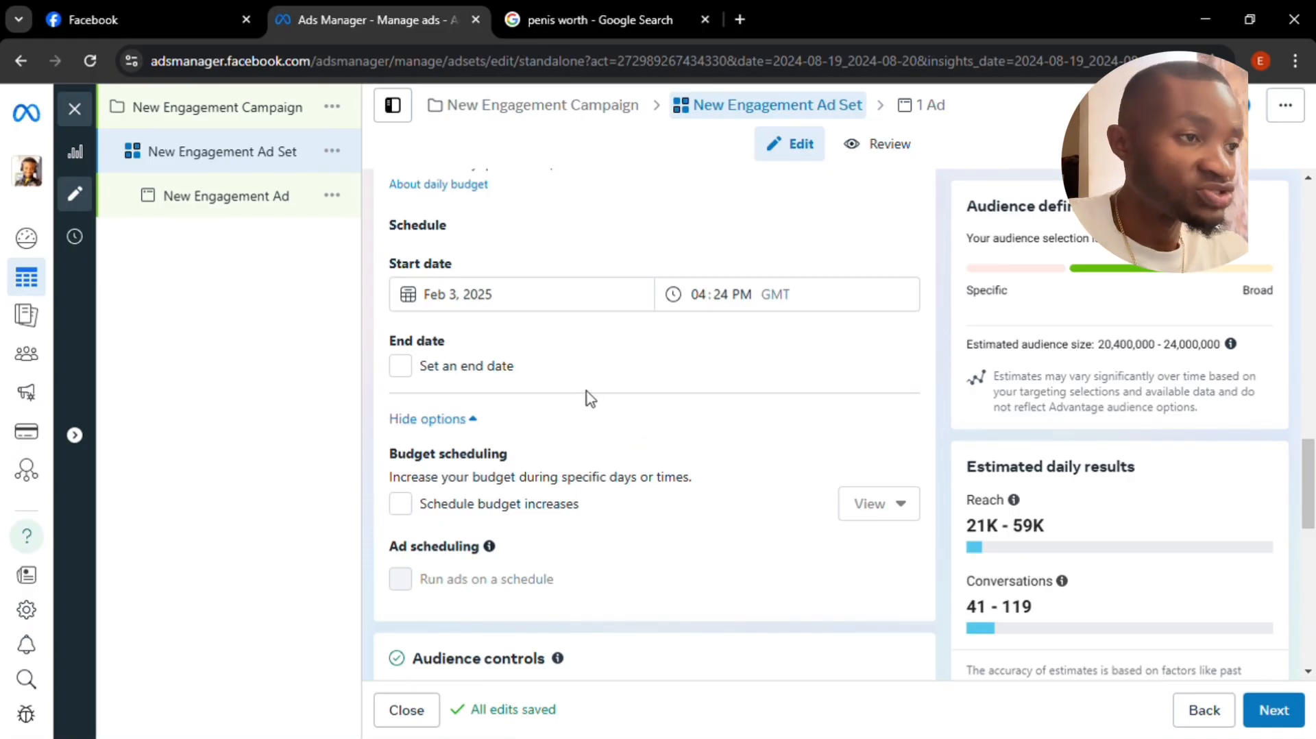
pyautogui.scroll(3, 585, 397)
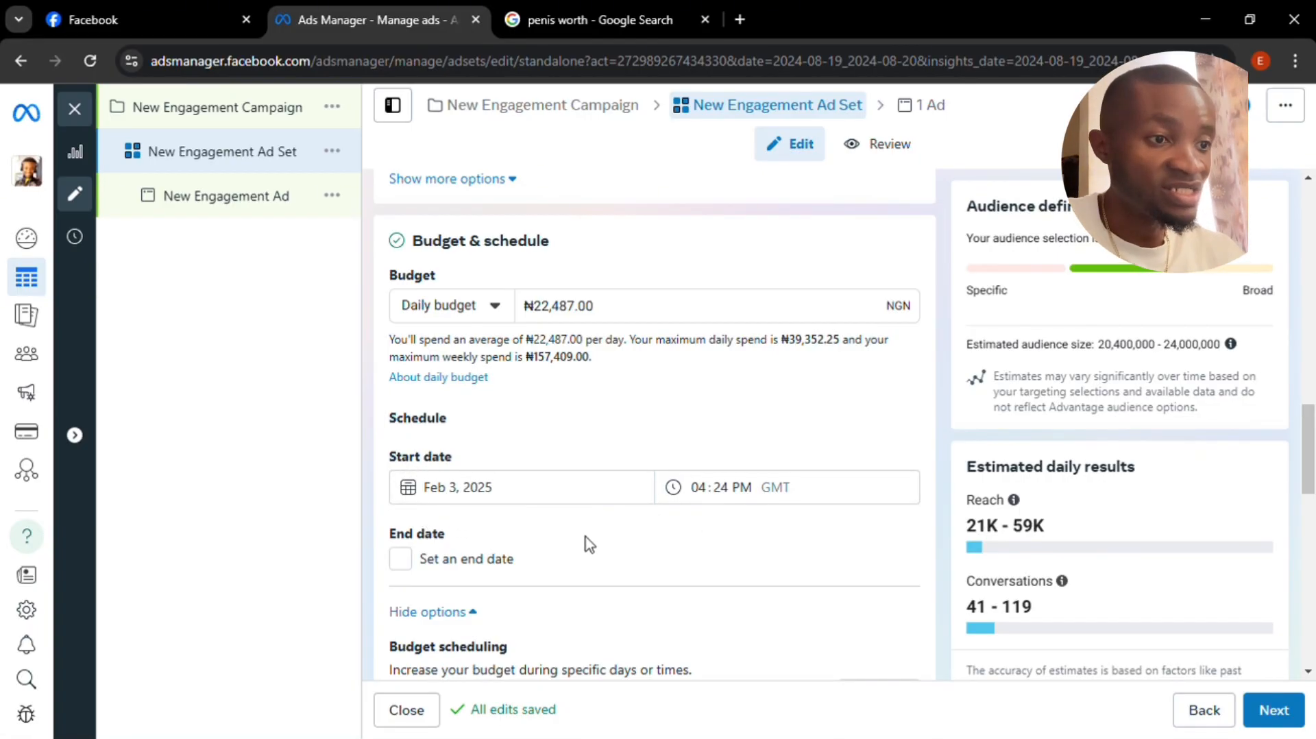
pyautogui.scroll(-3, 588, 544)
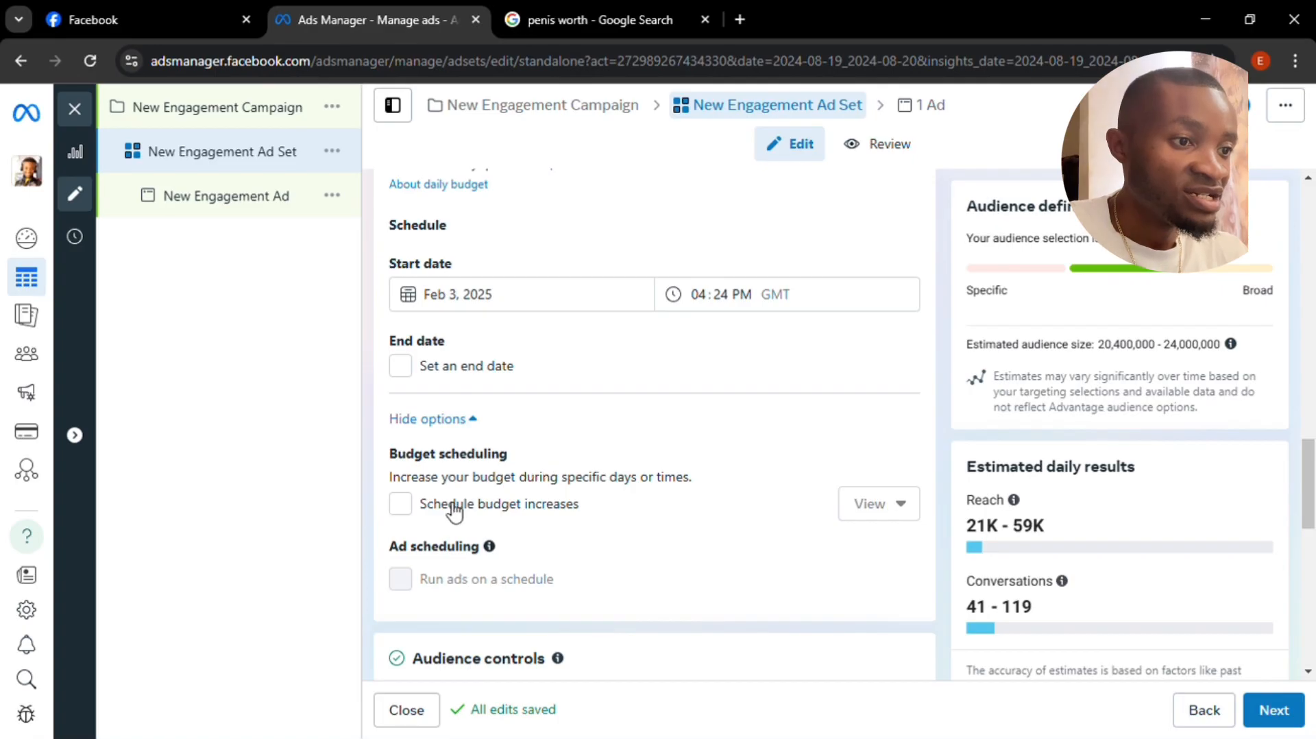
pyautogui.click(419, 513)
pyautogui.scroll(-4, 480, 528)
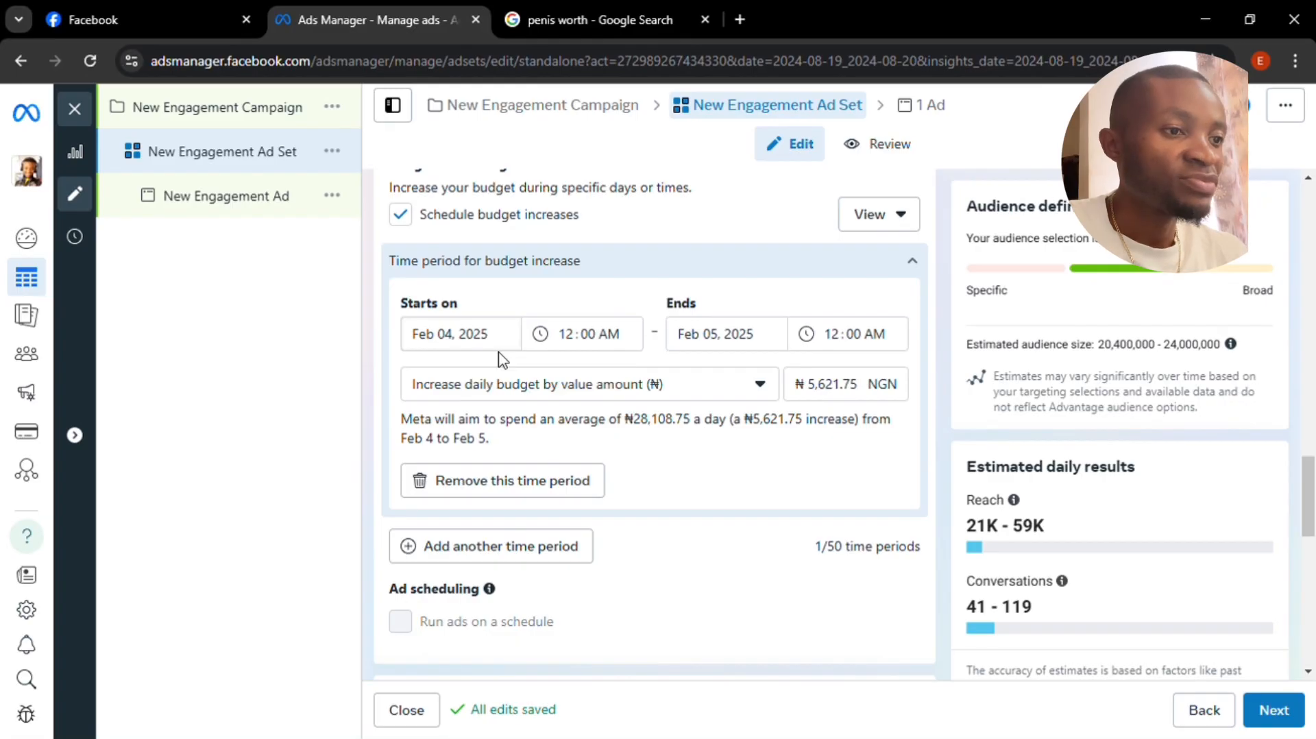
pyautogui.scroll(-3, 524, 384)
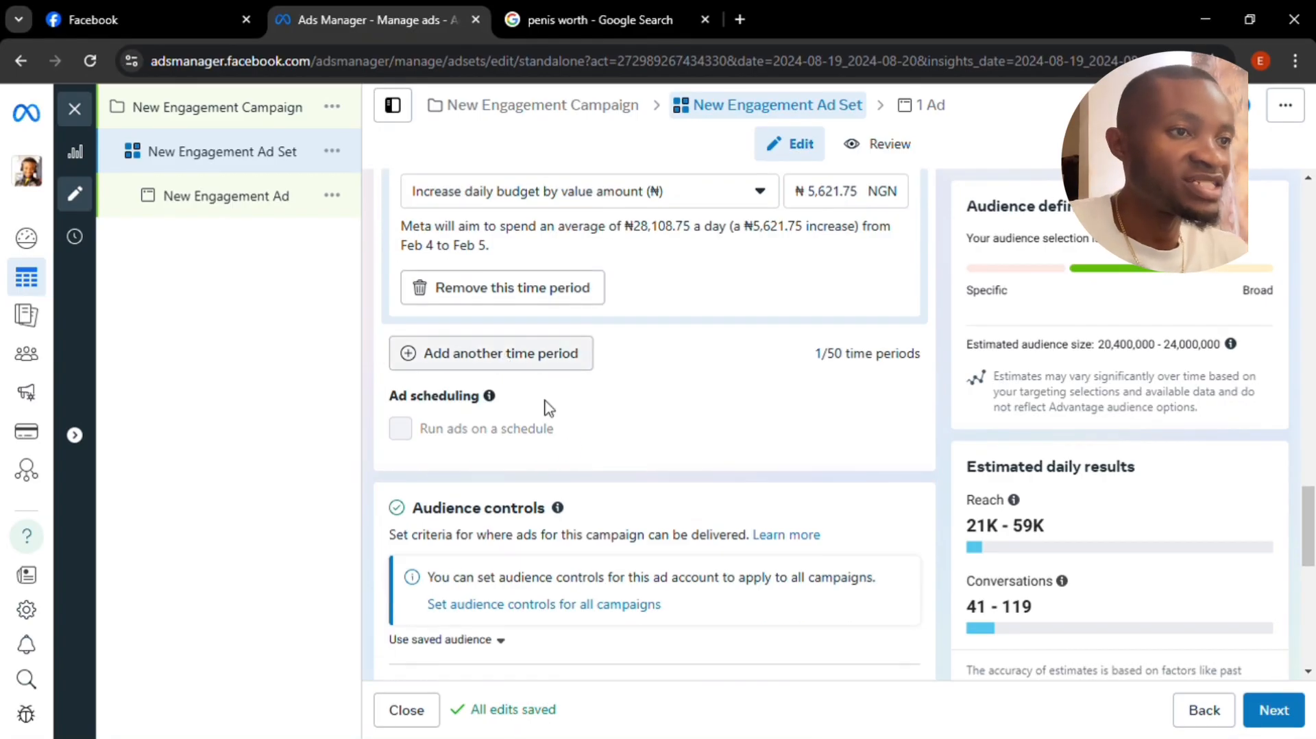
# Step: Examine the ad set's message destinations, performance goal and budget scheduling settings
pyautogui.scroll(8, 569, 447)
pyautogui.scroll(5, 568, 449)
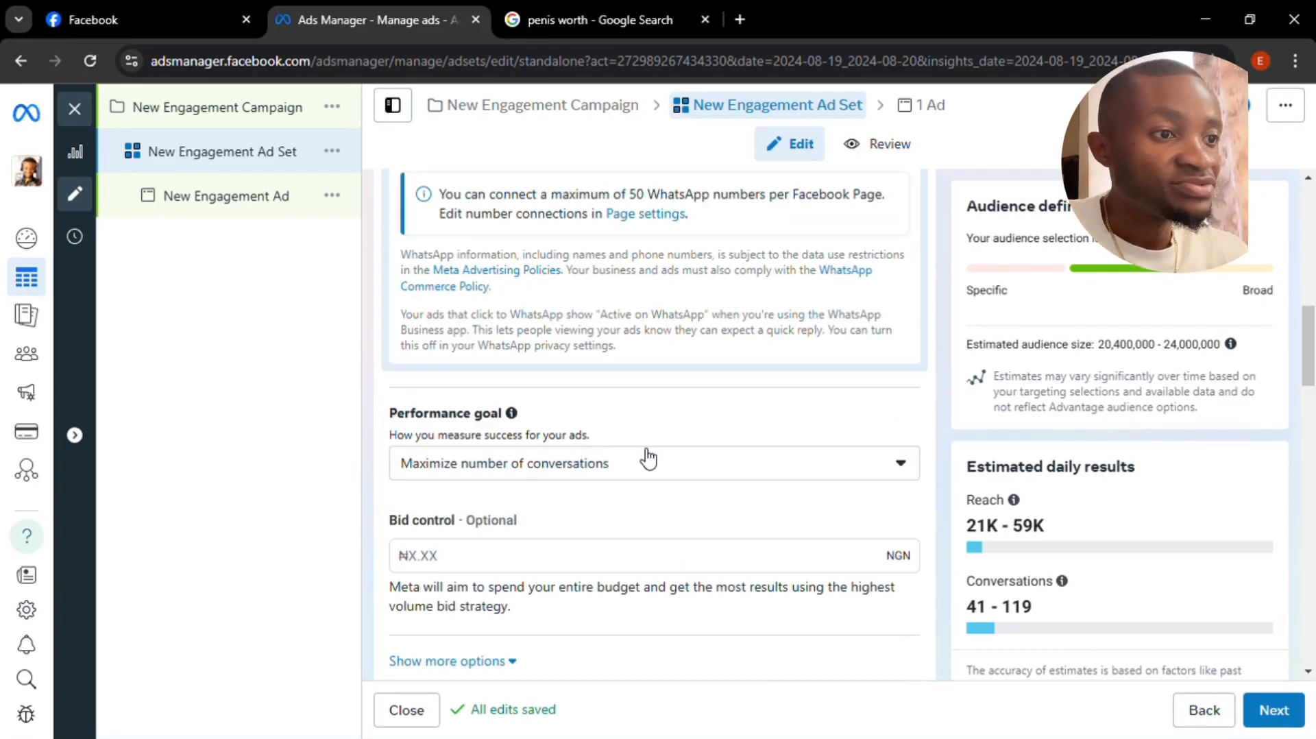
pyautogui.scroll(5, 625, 441)
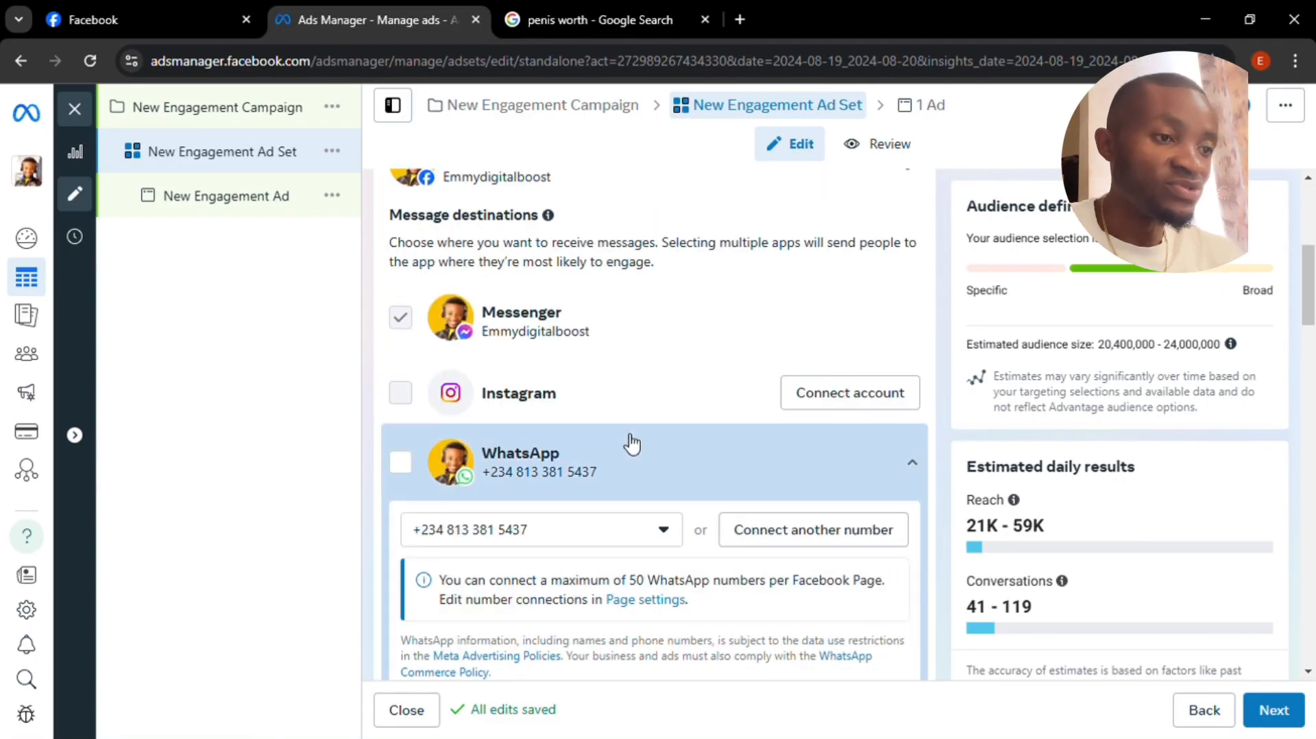
pyautogui.scroll(-9, 625, 440)
pyautogui.scroll(-8, 618, 442)
pyautogui.scroll(4, 610, 446)
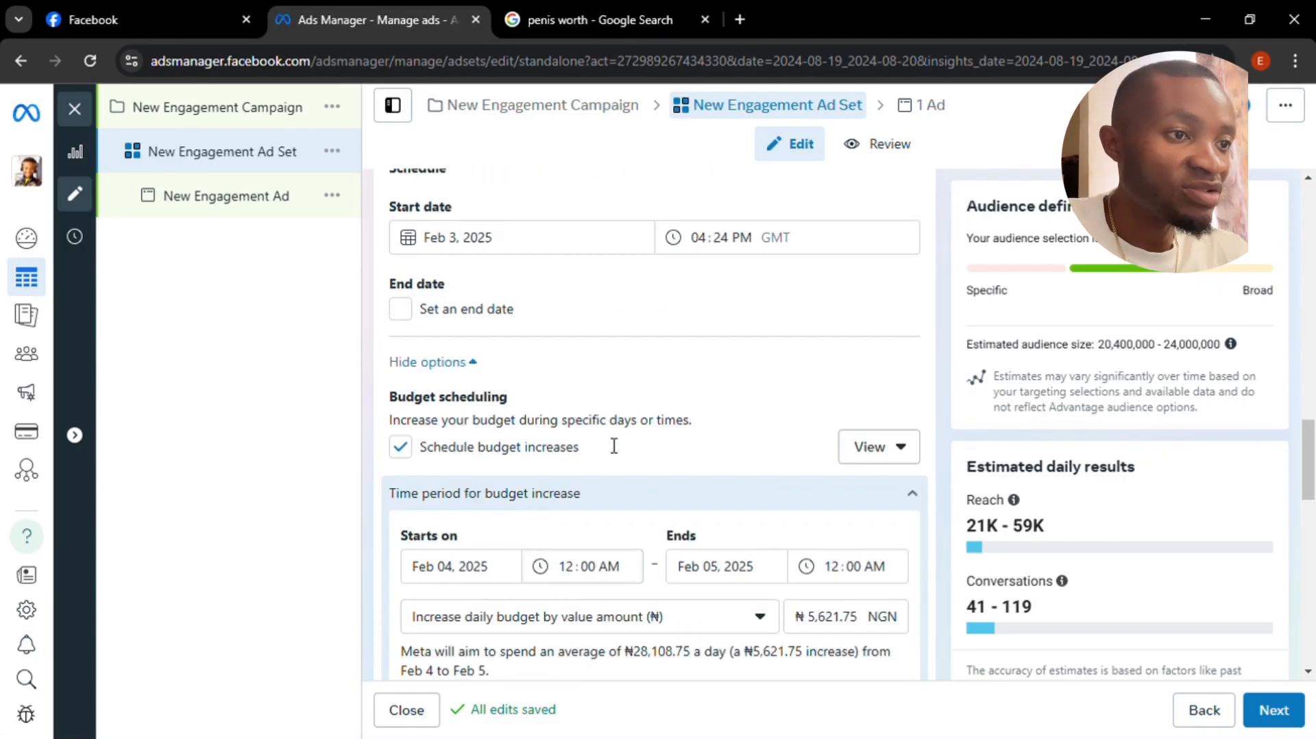
pyautogui.scroll(-3, 568, 460)
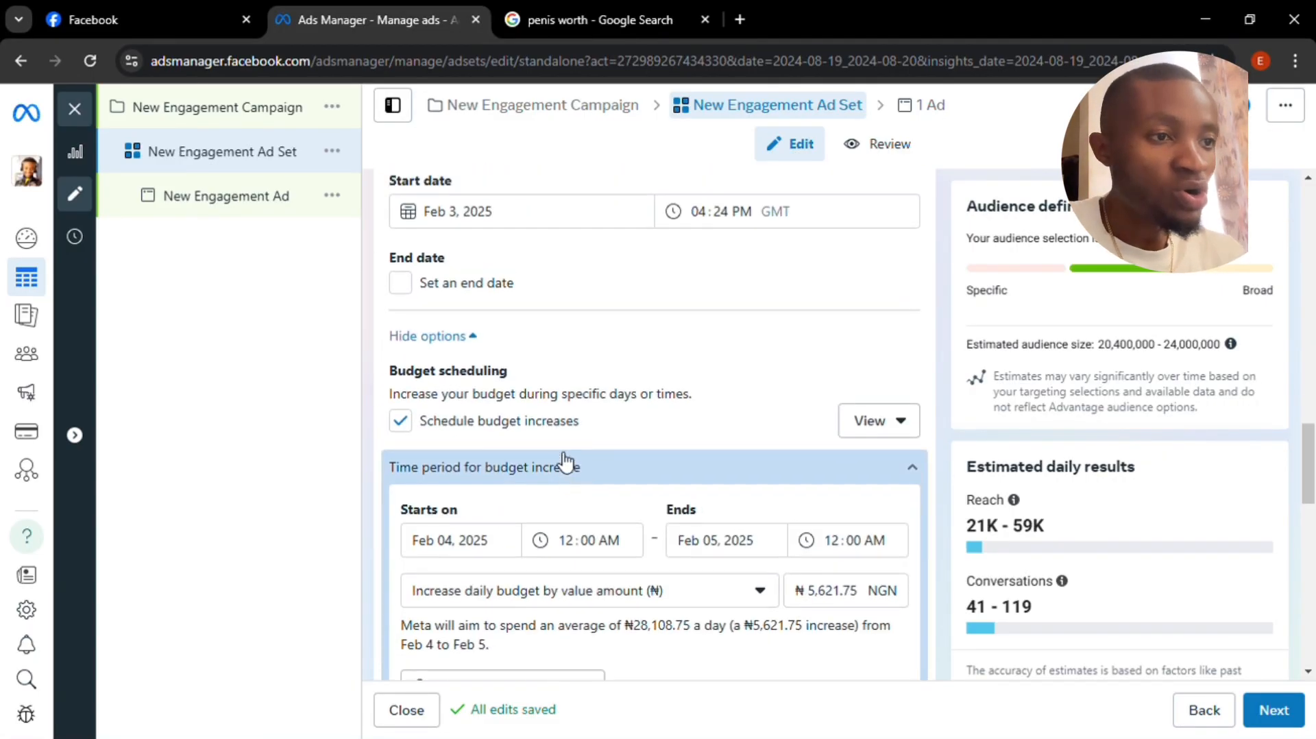
# Step: Change the ad set's budget type to Lifetime budget
pyautogui.scroll(6, 564, 460)
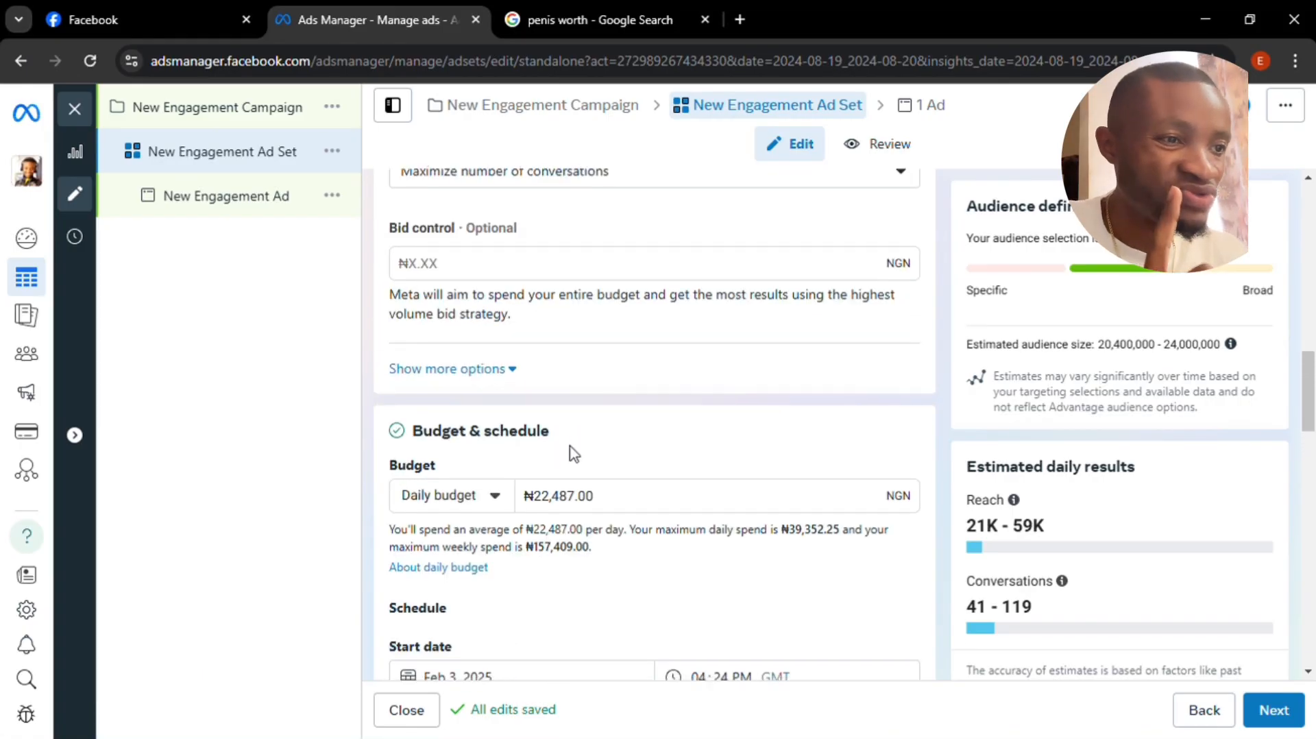
pyautogui.scroll(-1, 569, 454)
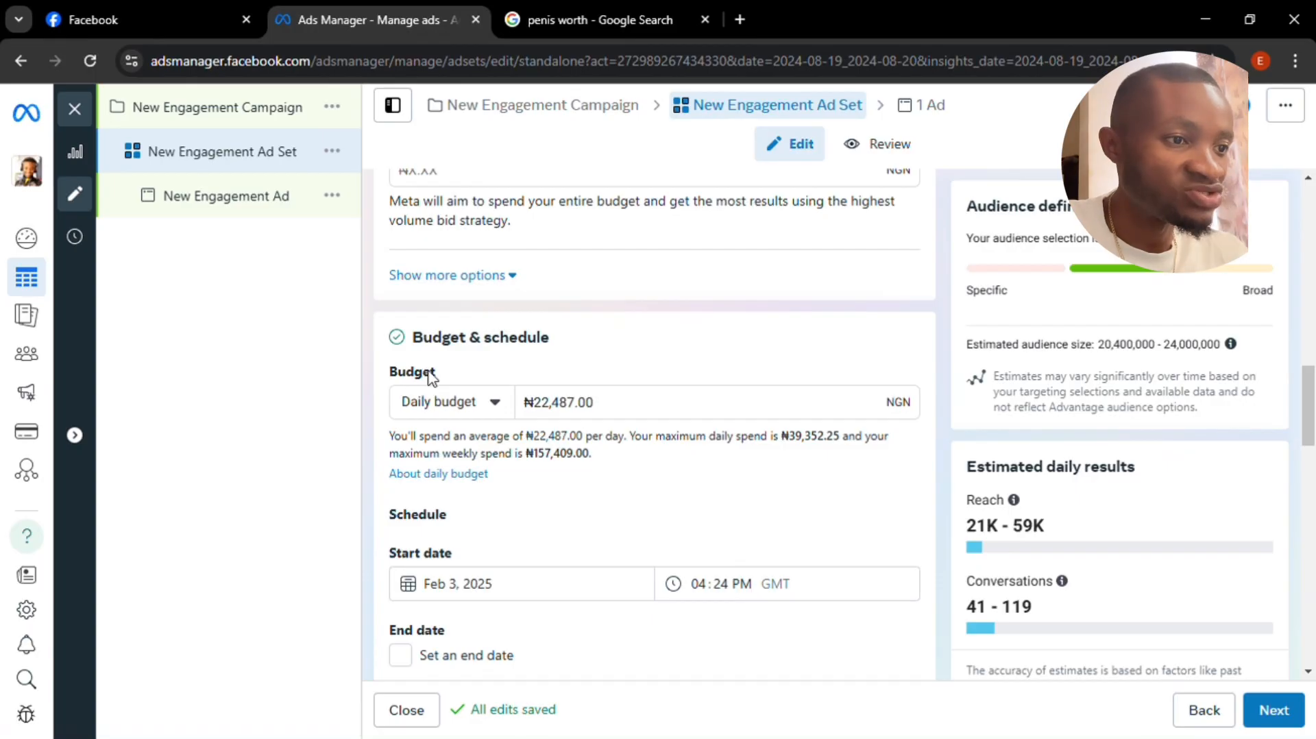
pyautogui.click(486, 410)
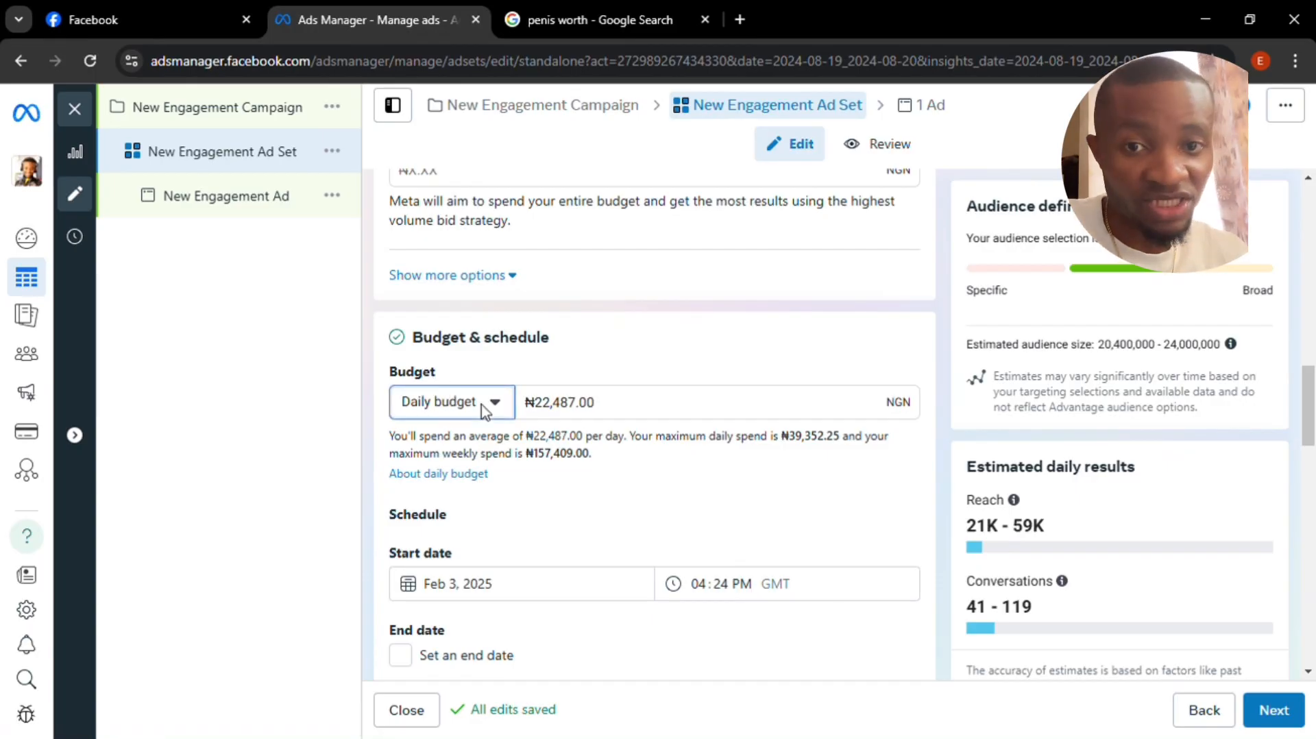
pyautogui.click(496, 408)
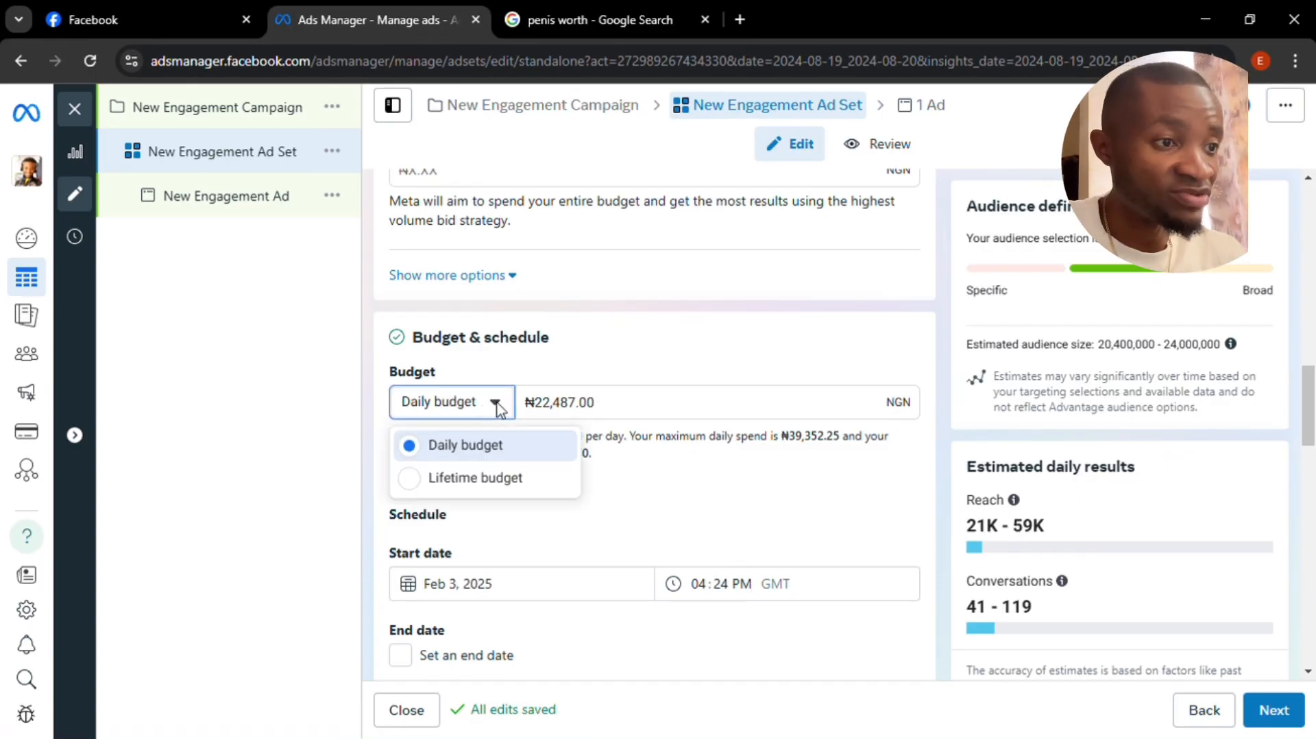
pyautogui.click(498, 480)
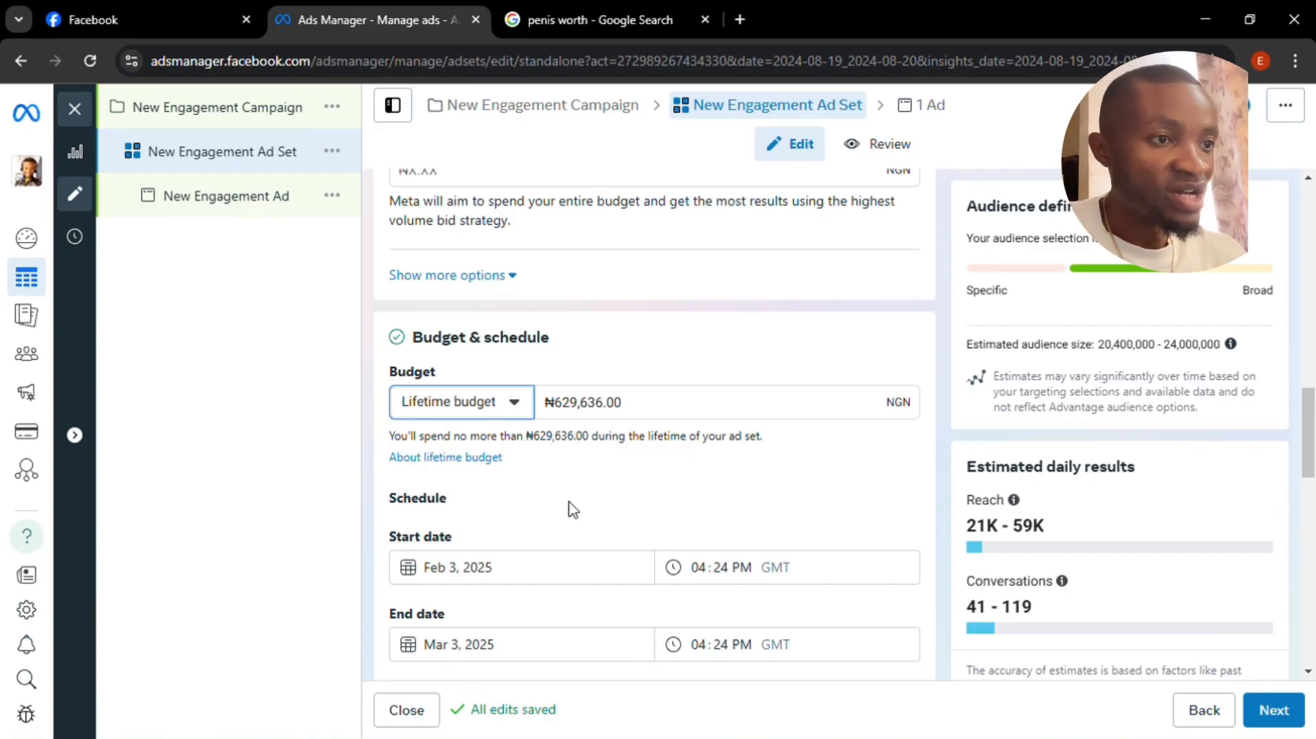
# Step: Enable running ads on a schedule in the ad set's ad scheduling options
pyautogui.scroll(-5, 570, 509)
pyautogui.scroll(1, 545, 286)
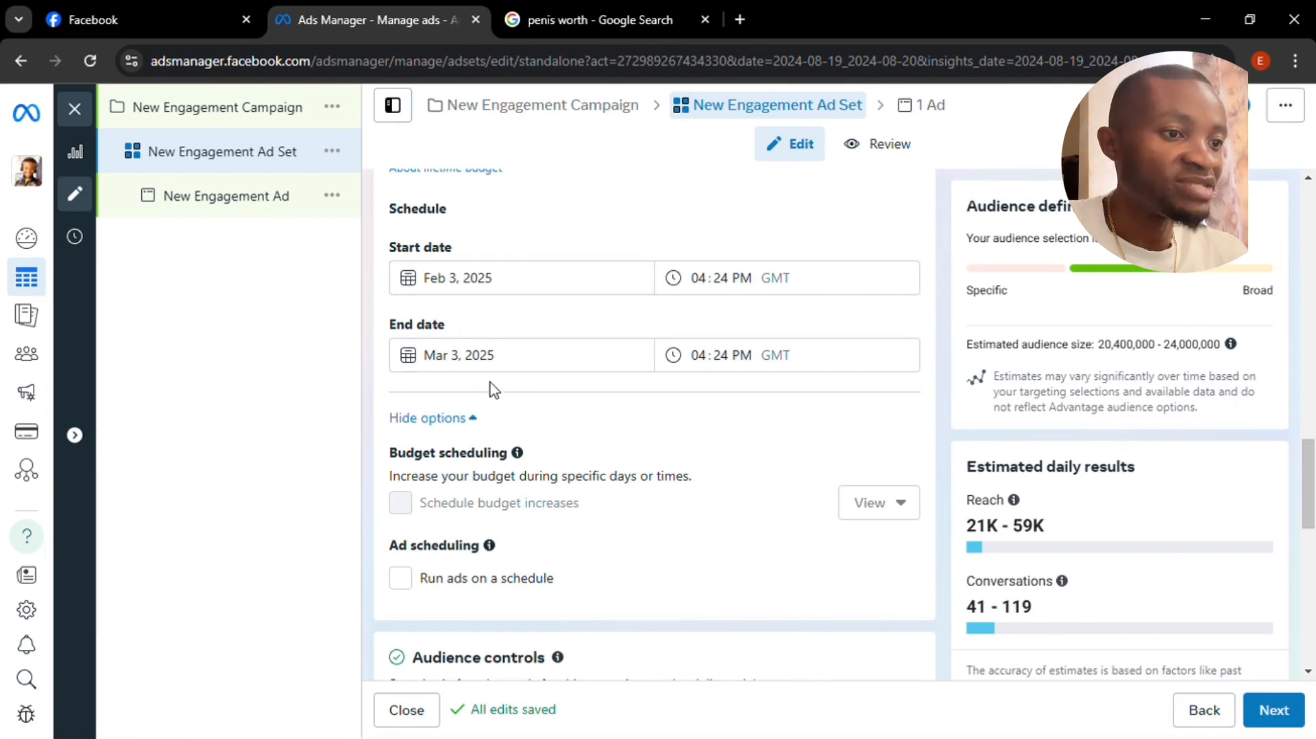
pyautogui.scroll(-3, 556, 438)
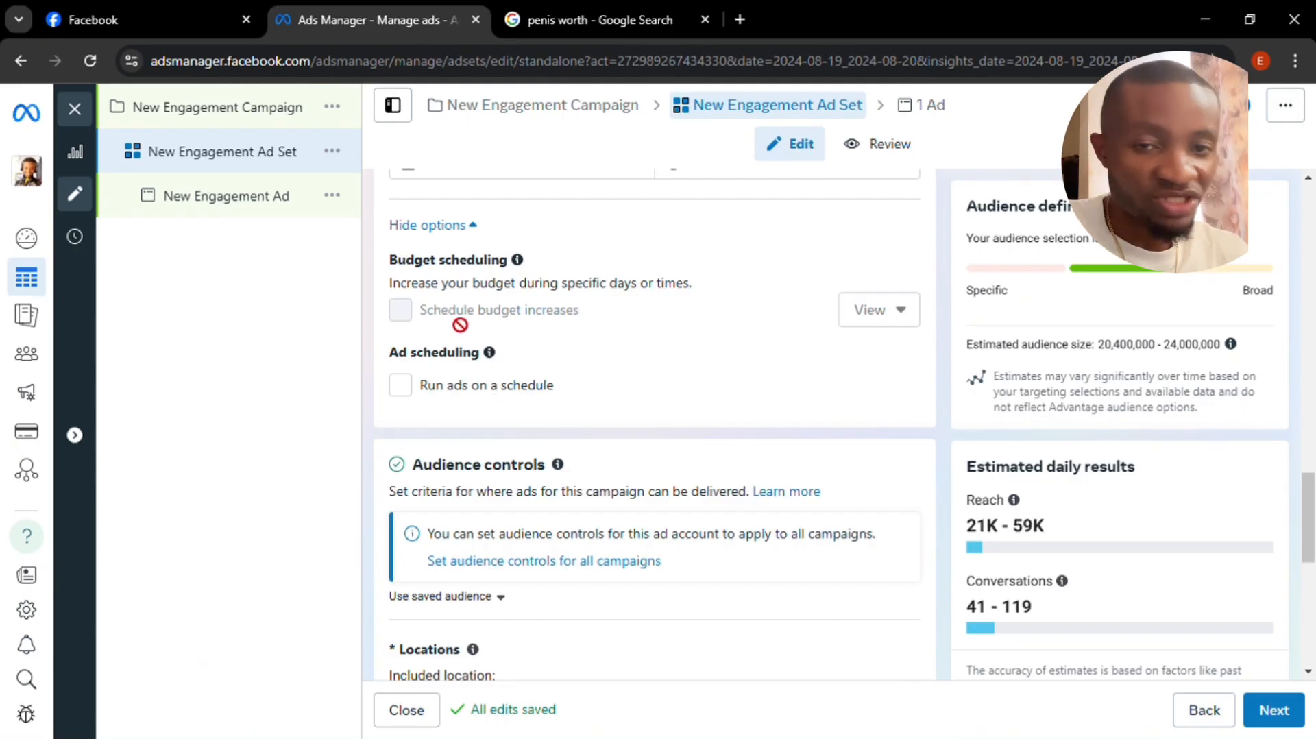
pyautogui.moveTo(502, 323)
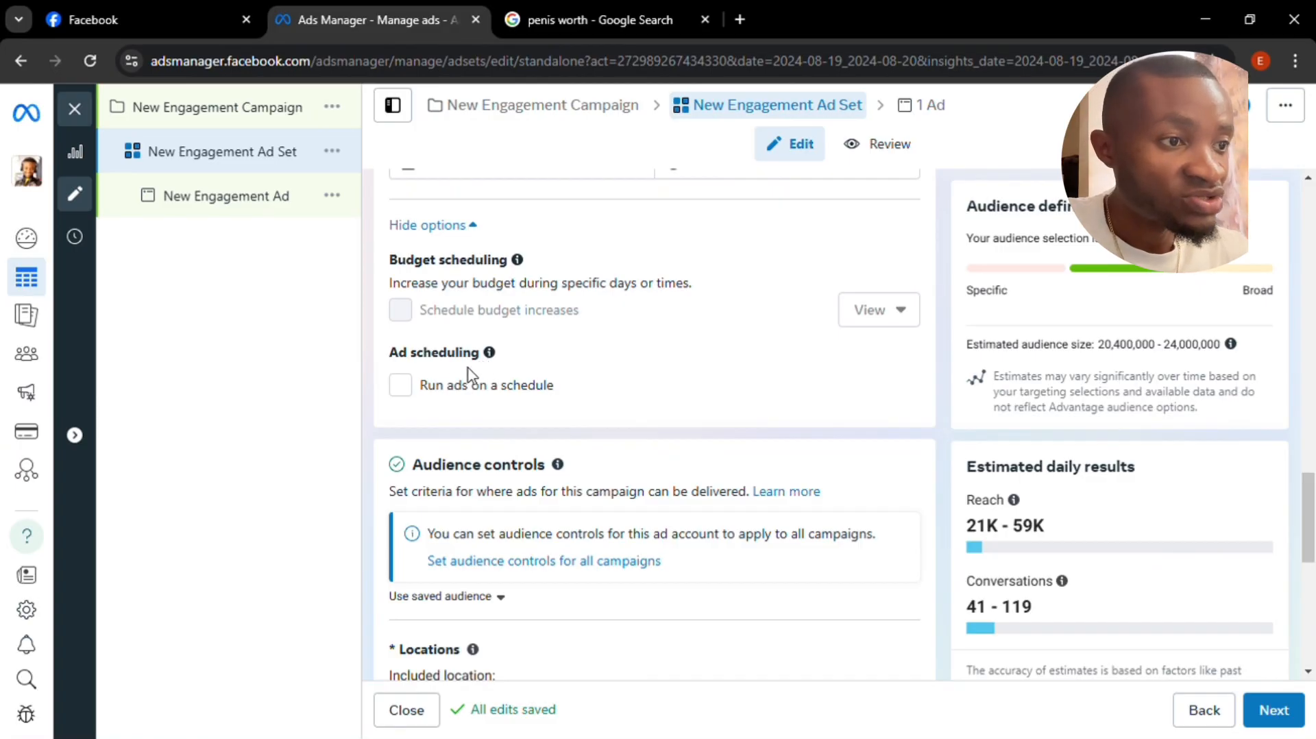
pyautogui.click(401, 385)
pyautogui.scroll(-2, 438, 391)
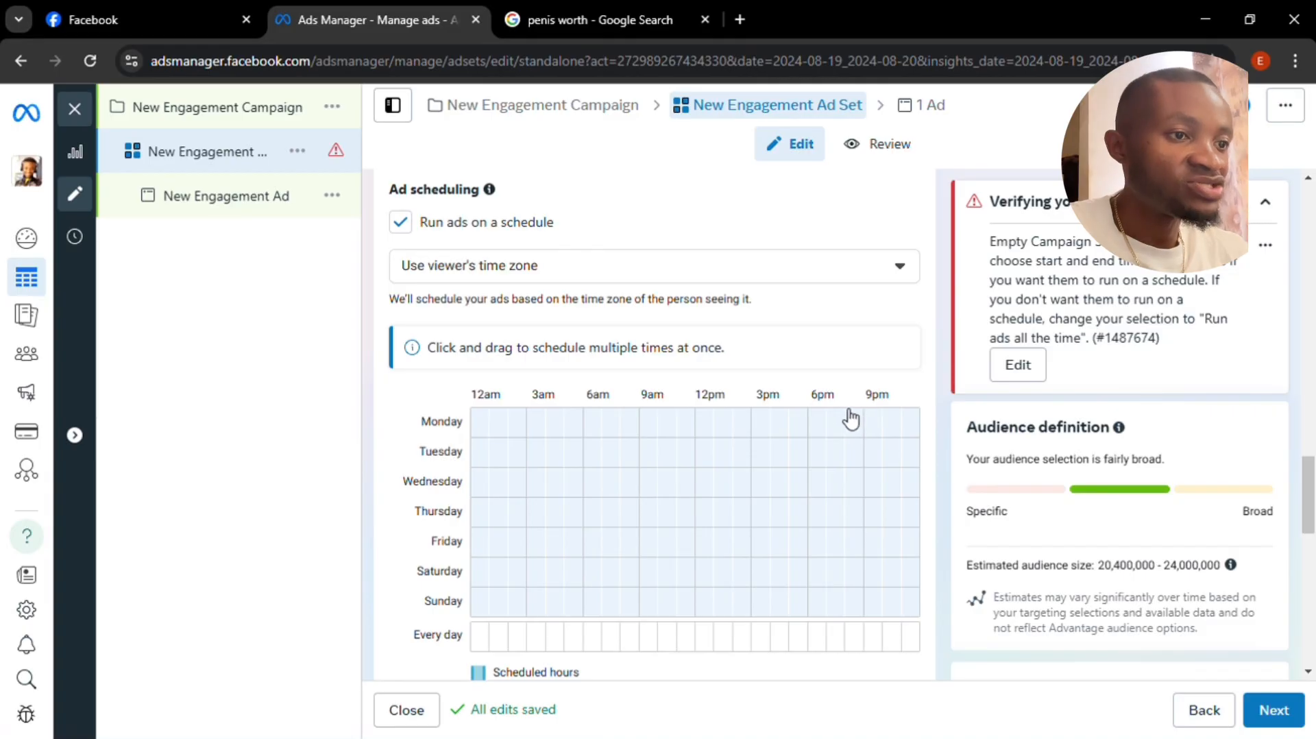
# Step: Schedule the ad set's ads to run on Monday from 3pm to midnight in the ad scheduling grid
pyautogui.scroll(5, 699, 420)
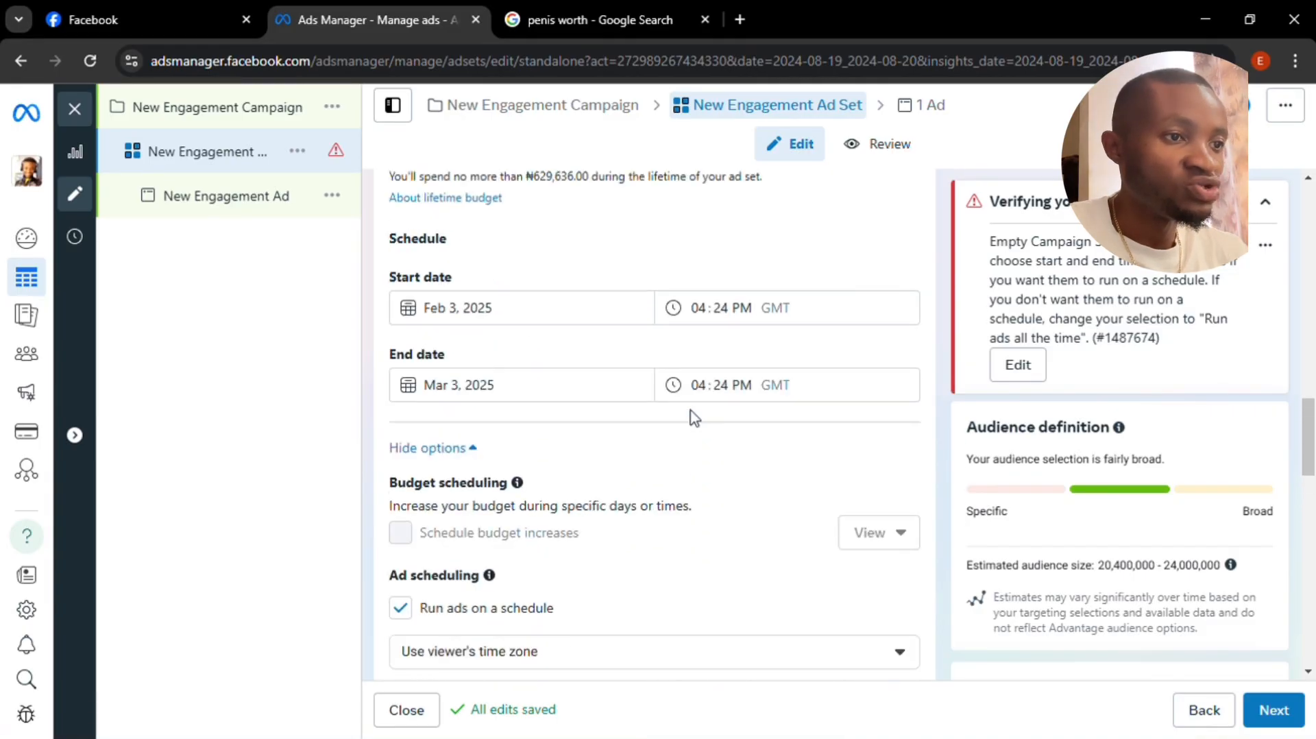
pyautogui.scroll(-6, 654, 420)
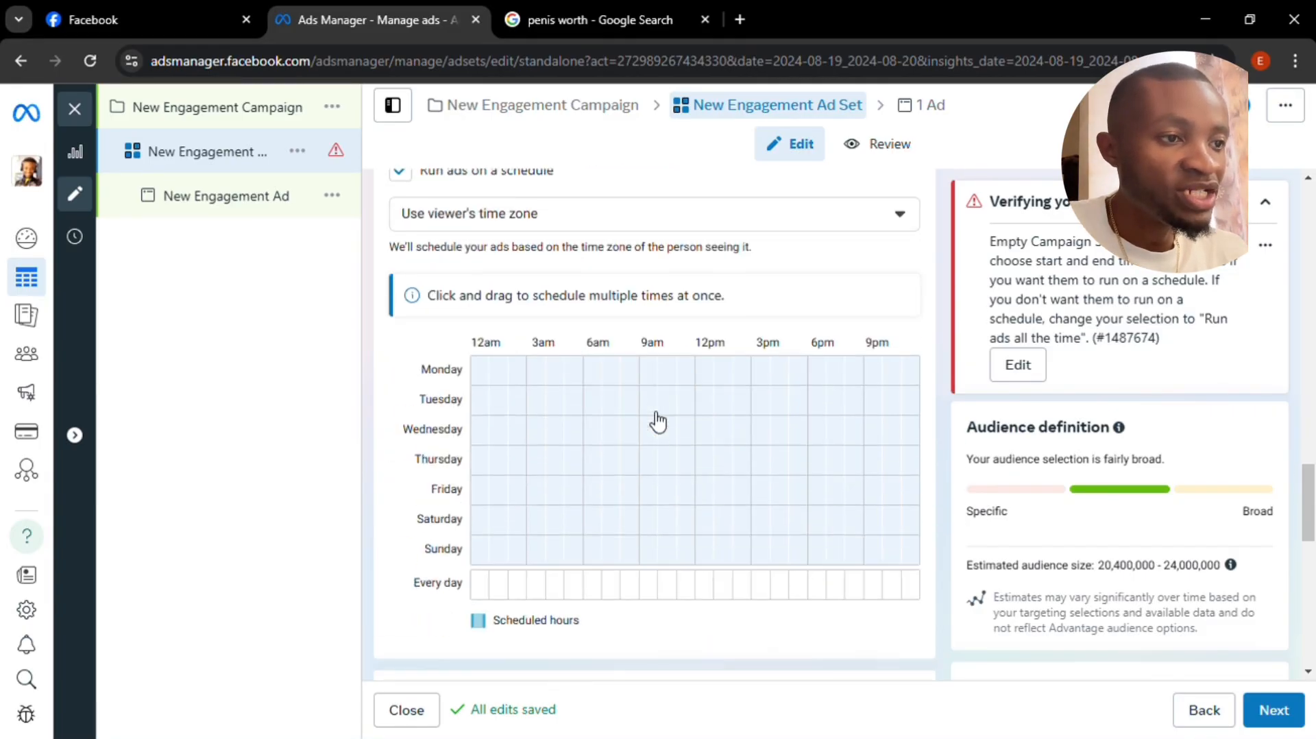
pyautogui.scroll(1, 617, 420)
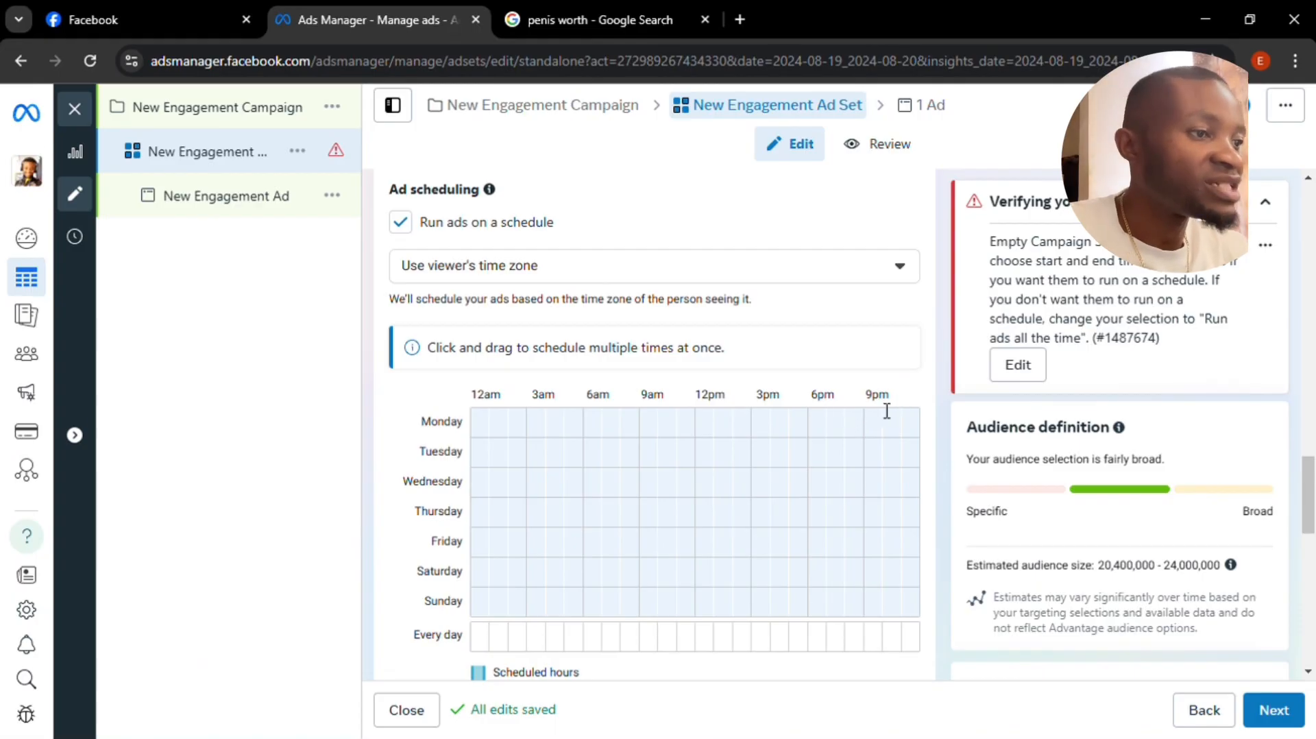
pyautogui.click(762, 420)
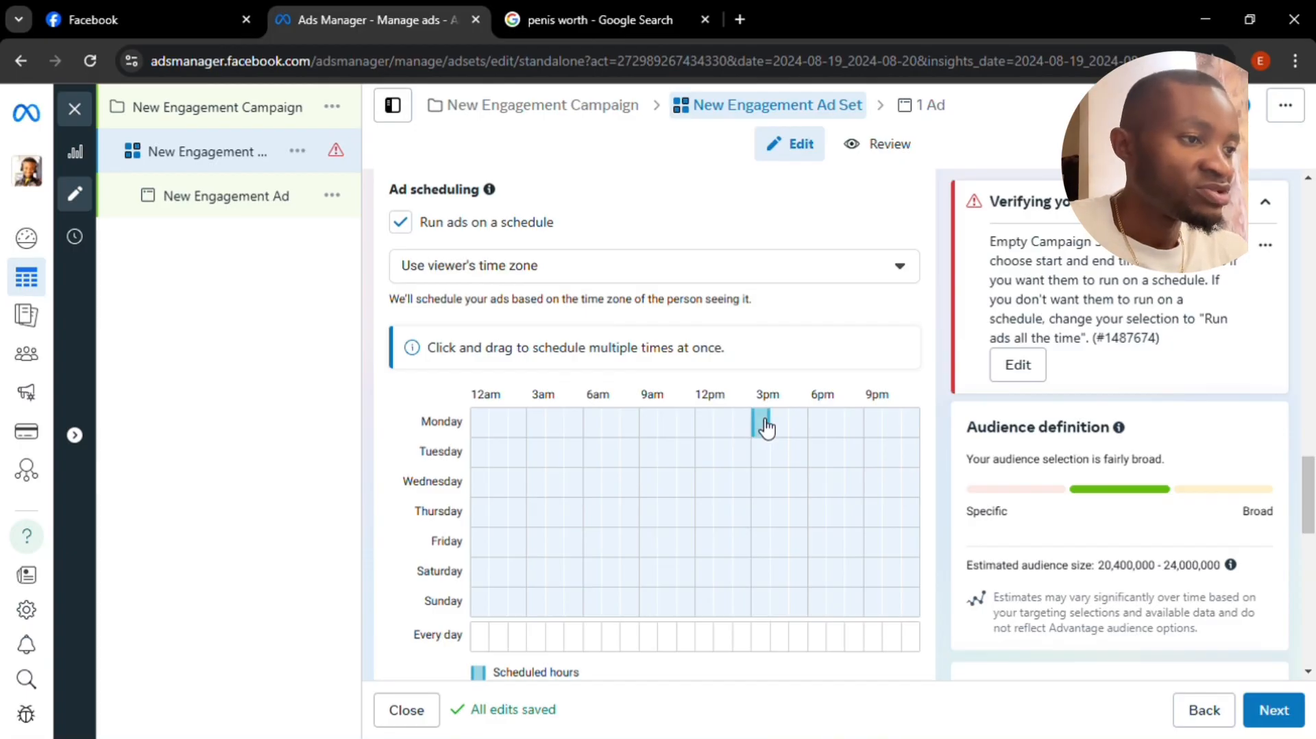
pyautogui.click(784, 428)
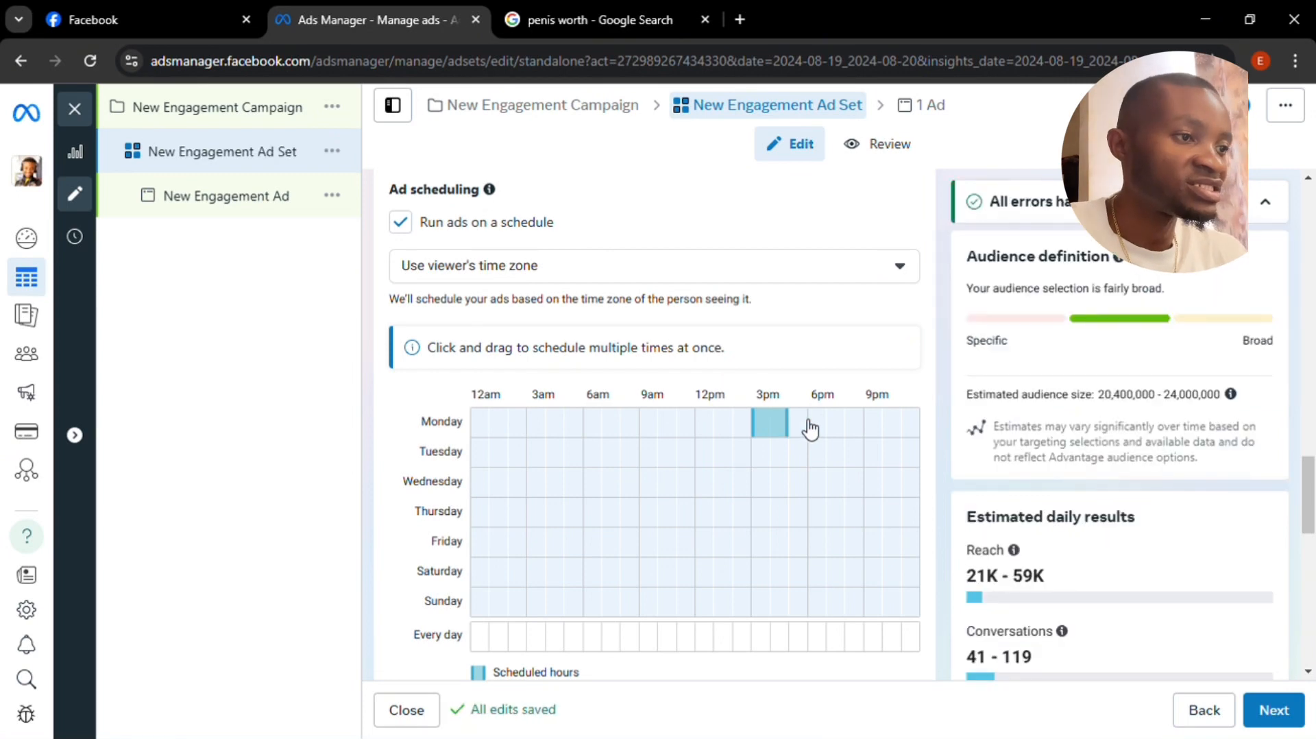
pyautogui.click(805, 428)
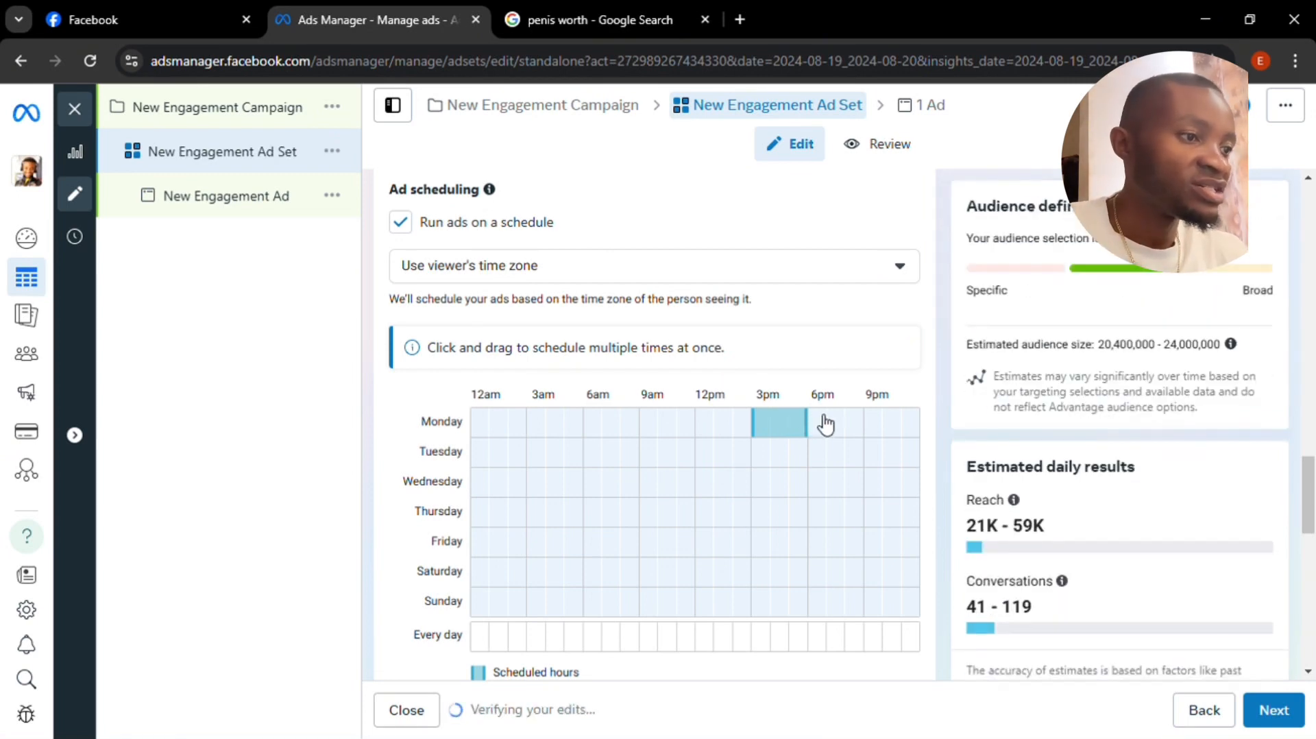
pyautogui.click(820, 425)
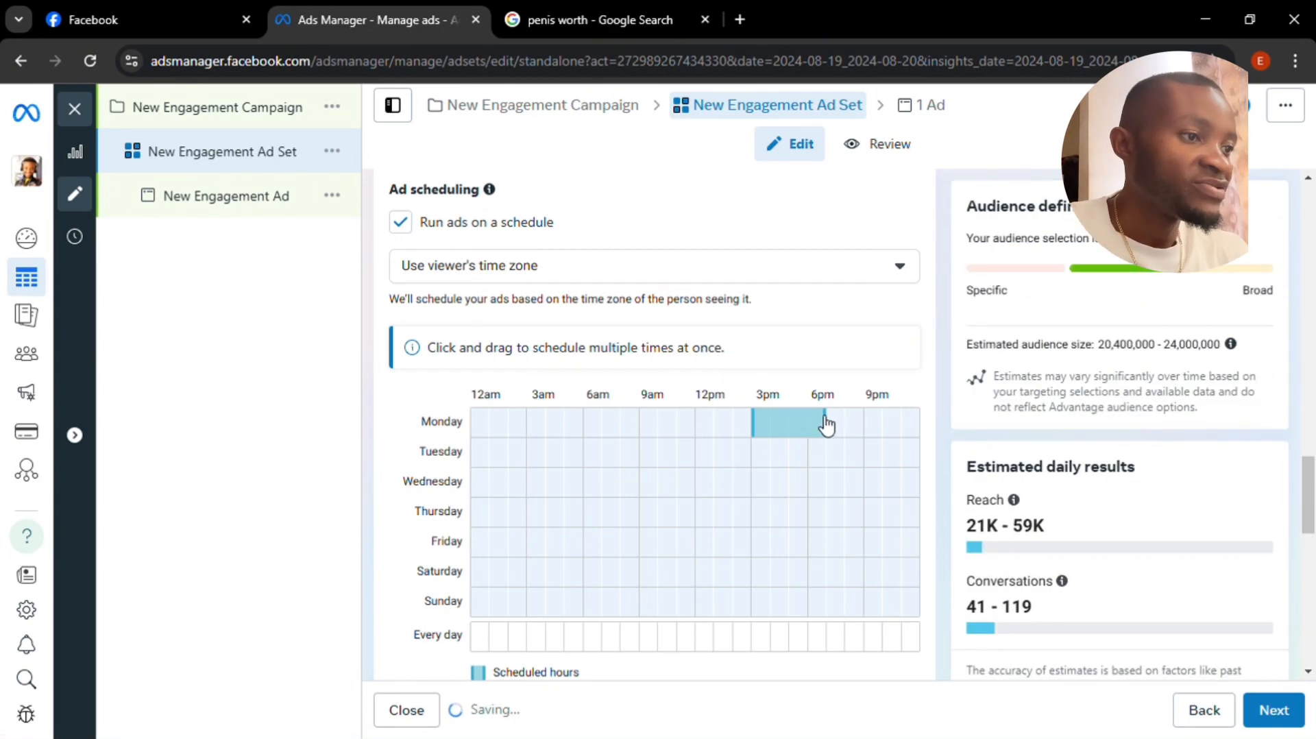
pyautogui.click(839, 425)
pyautogui.click(856, 425)
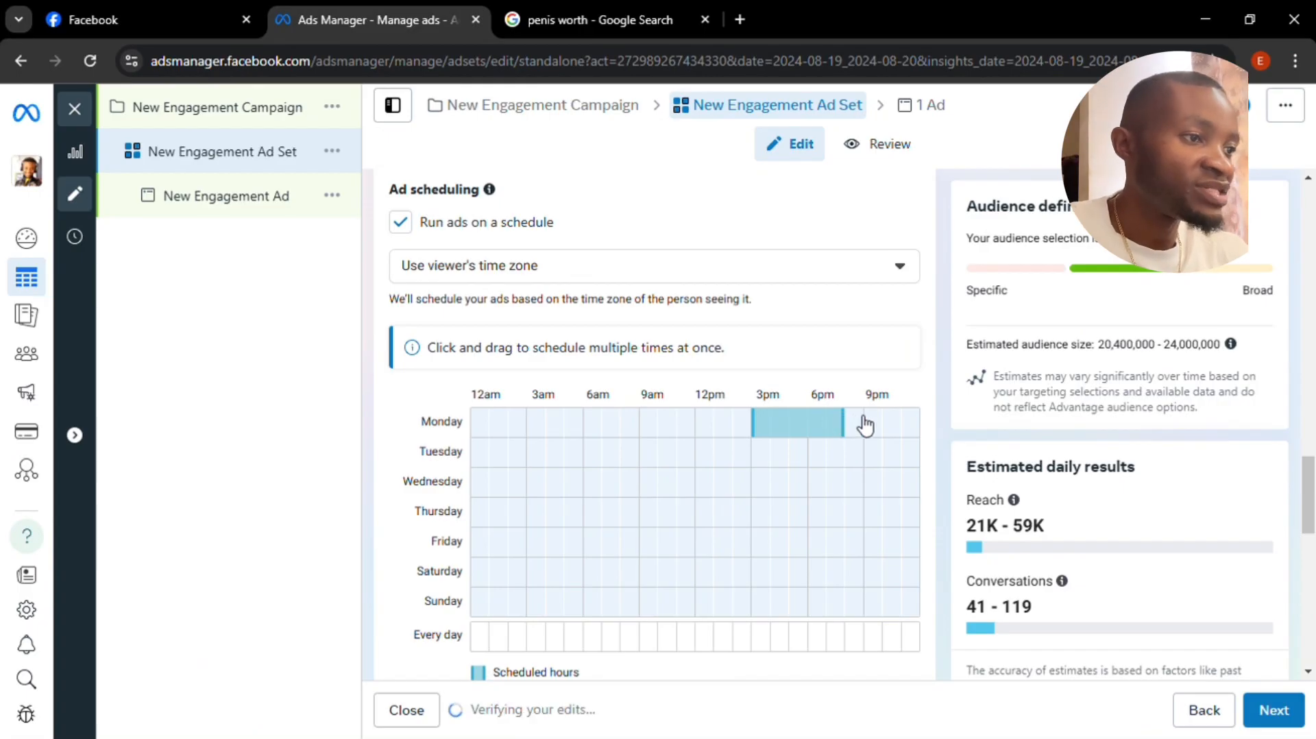
pyautogui.click(874, 425)
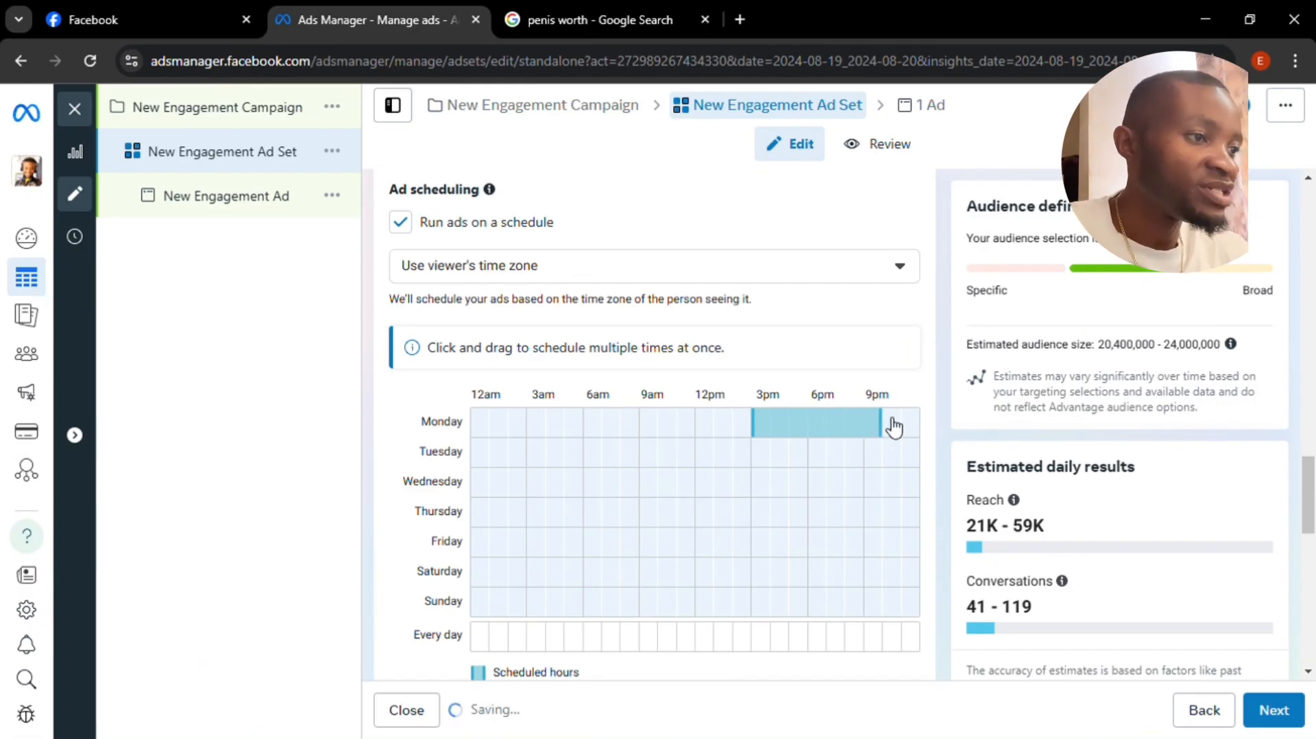
pyautogui.click(894, 425)
pyautogui.click(912, 425)
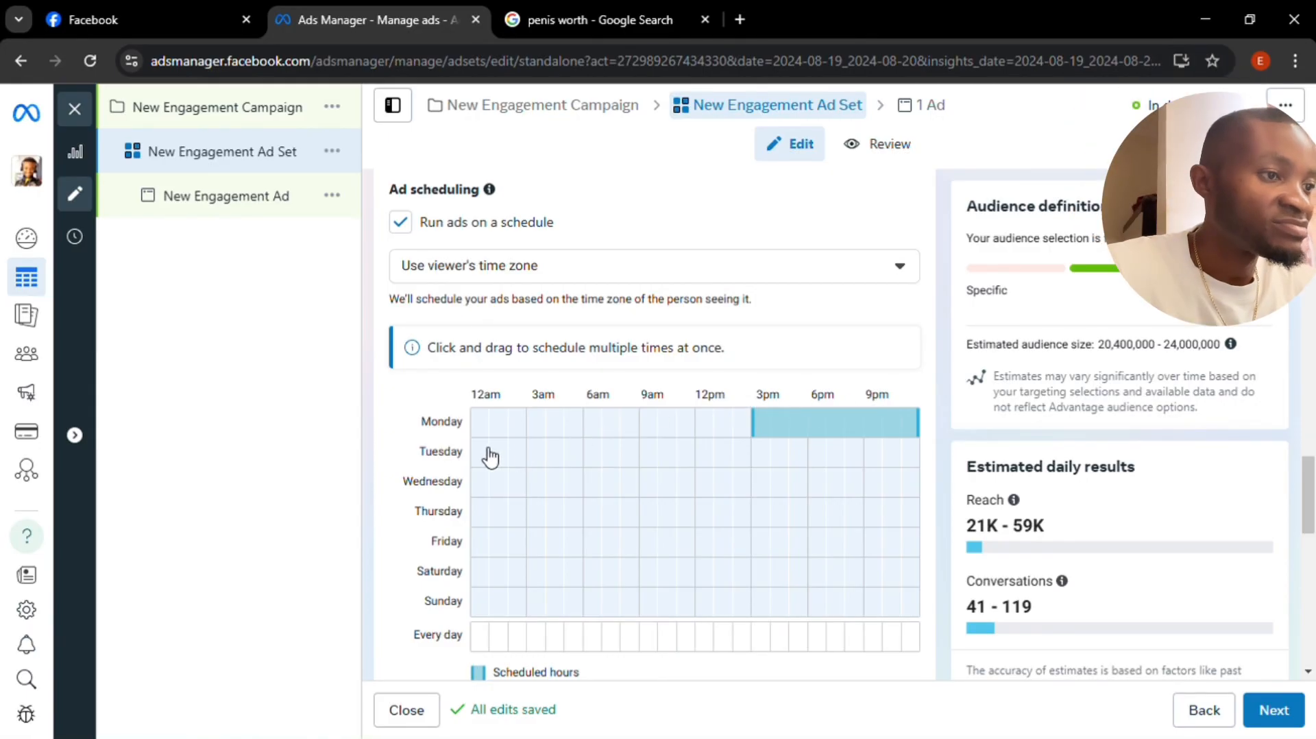
# Step: Schedule the ads to run on Tuesday from 6am to 3pm
pyautogui.click(596, 452)
pyautogui.click(613, 453)
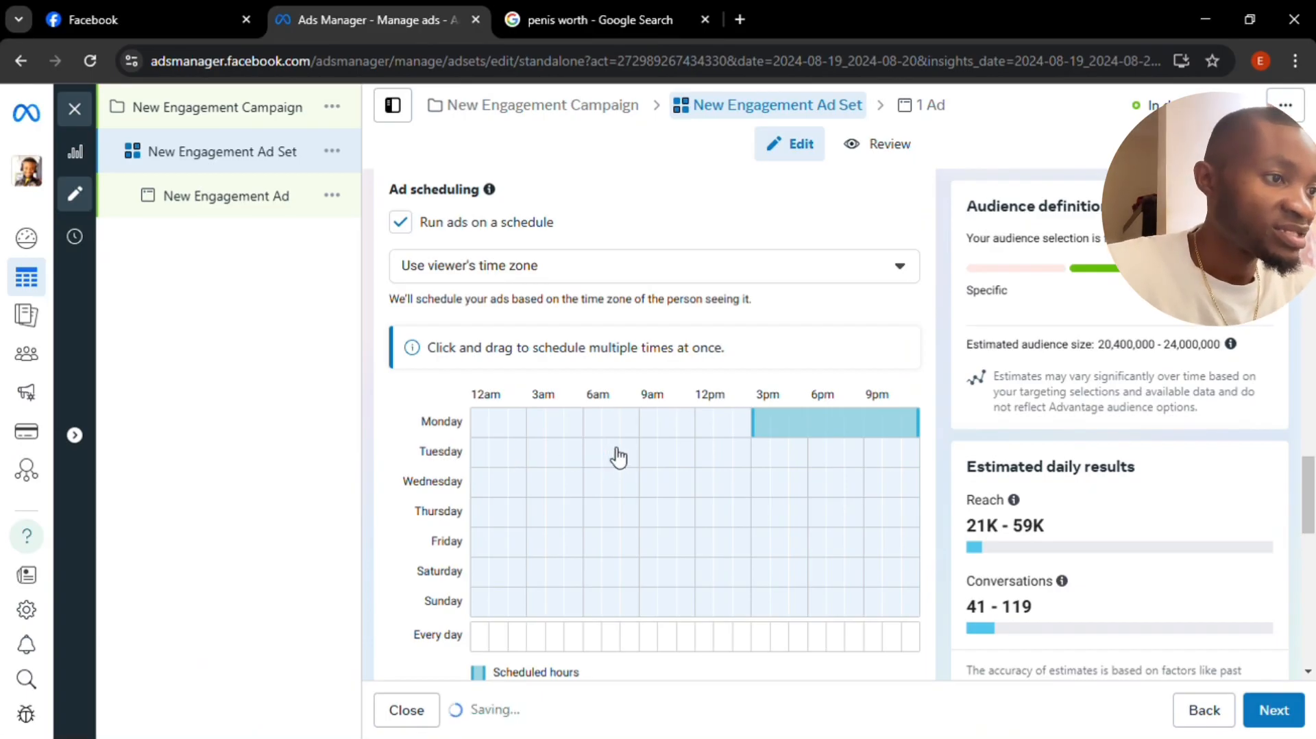
pyautogui.click(595, 455)
pyautogui.click(593, 454)
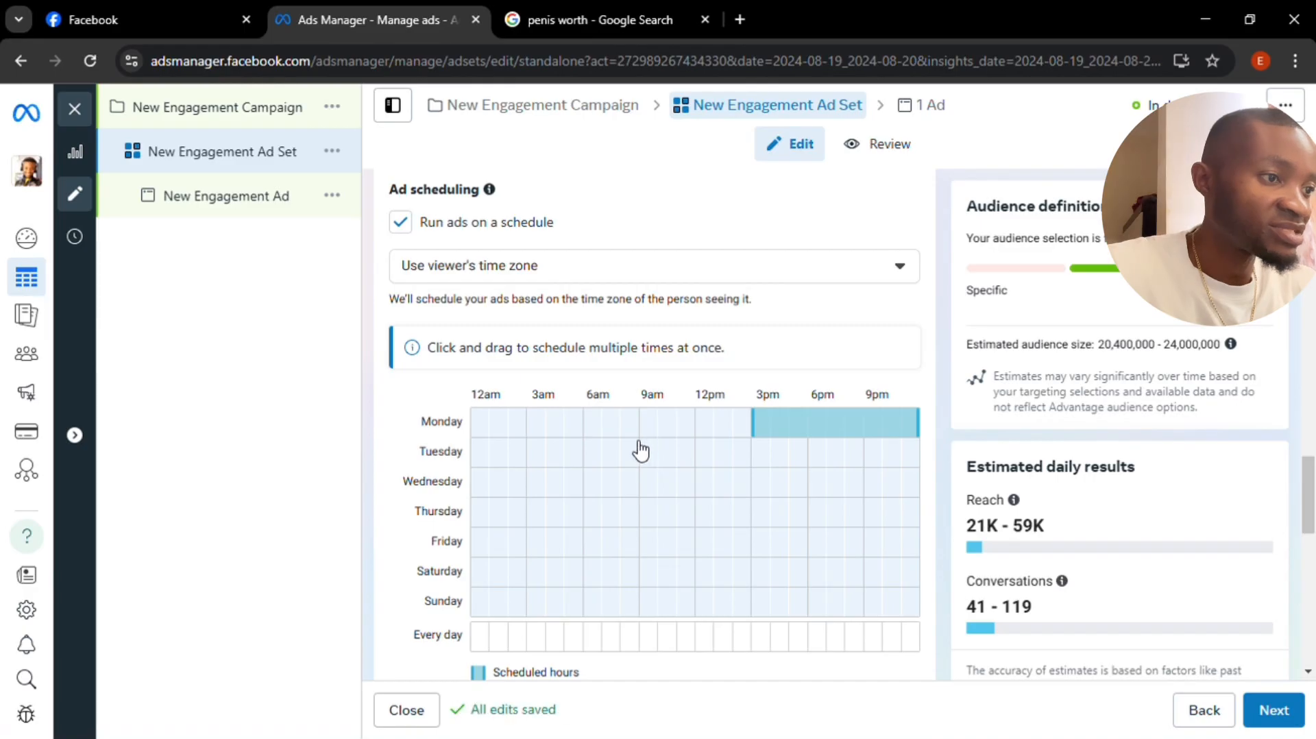
pyautogui.click(629, 453)
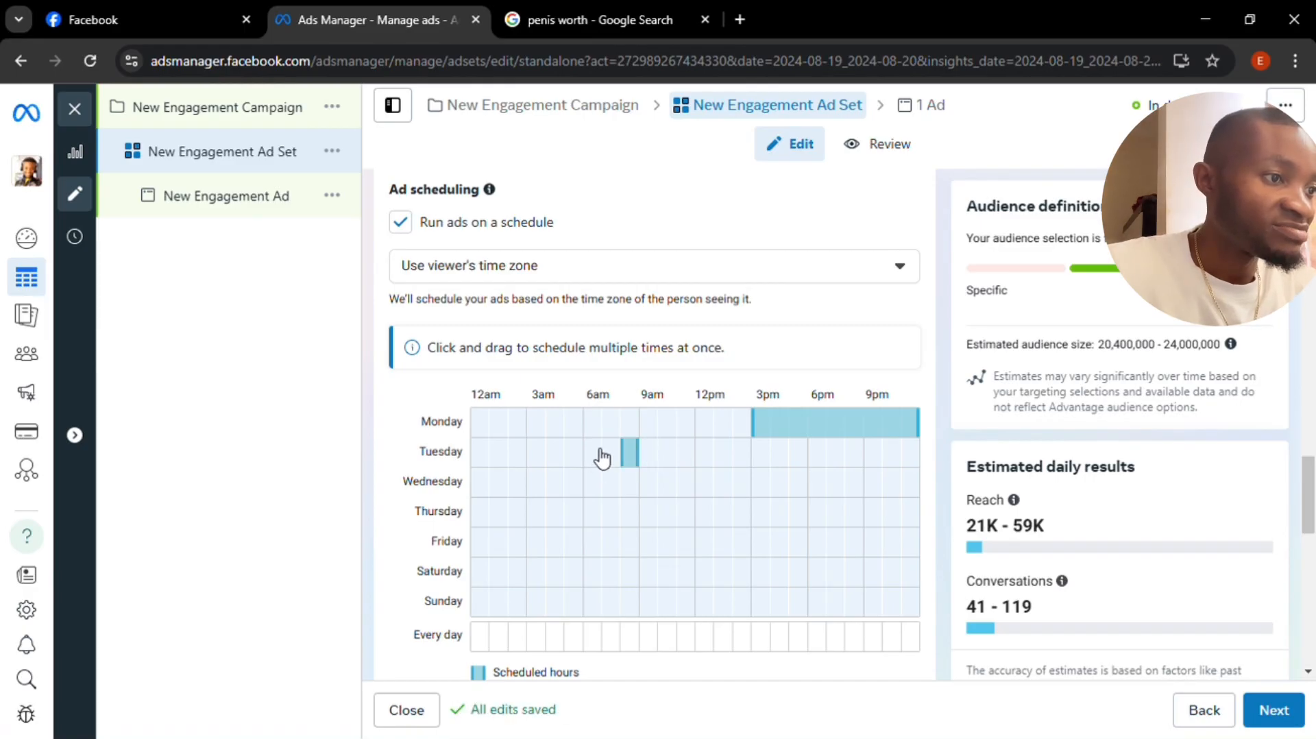
pyautogui.click(594, 454)
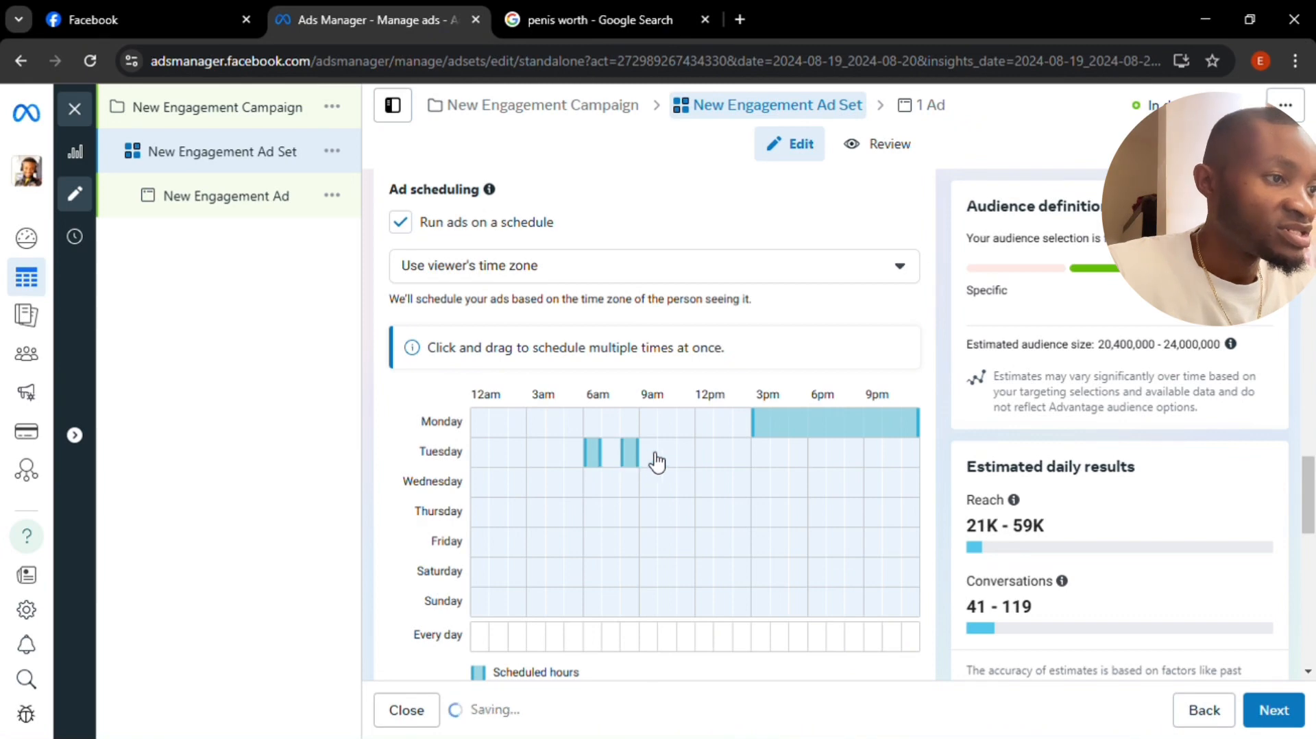
pyautogui.click(619, 454)
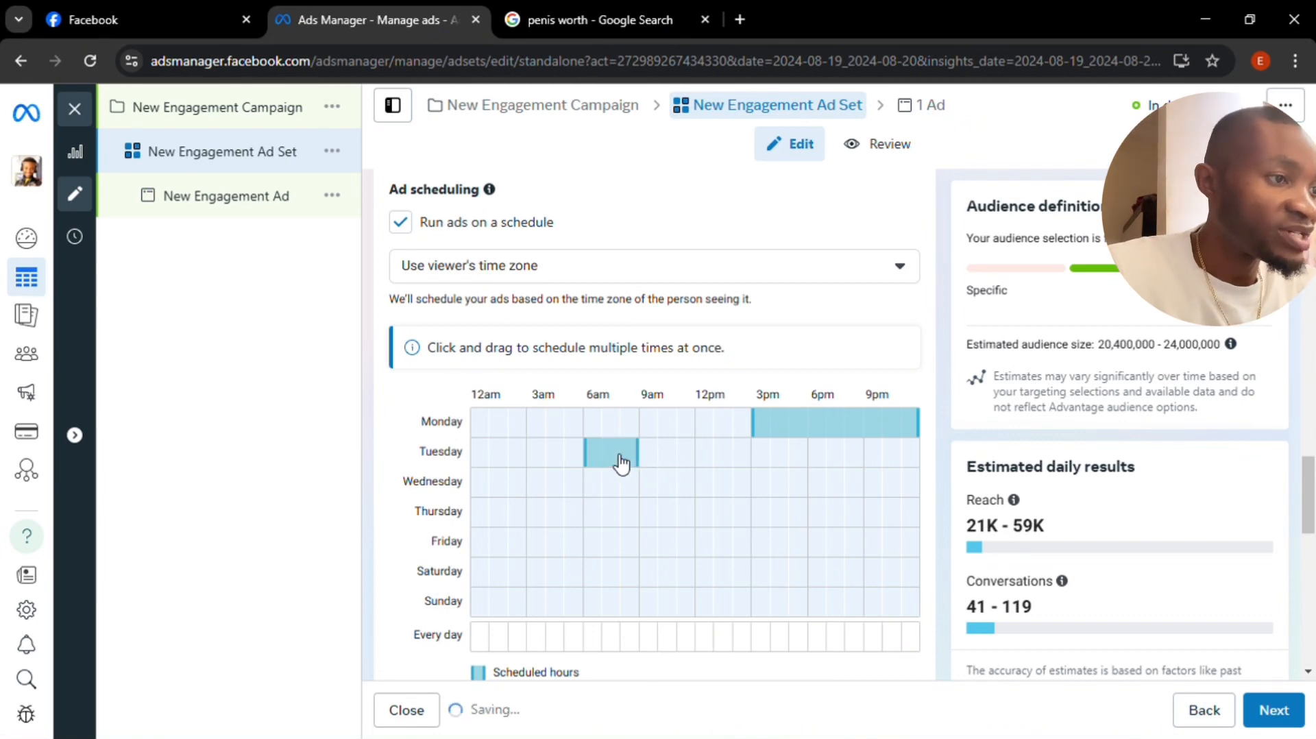
pyautogui.moveTo(656, 461); pyautogui.dragTo(691, 463)
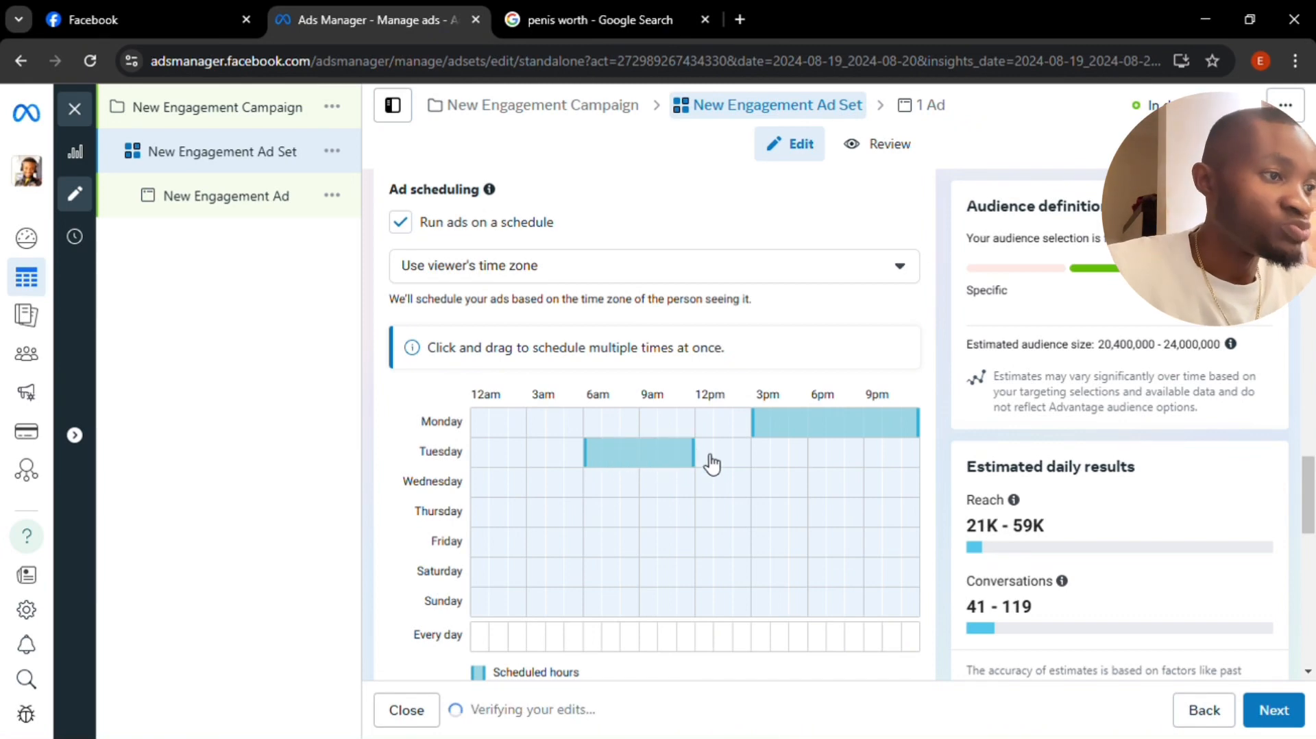
pyautogui.click(710, 458)
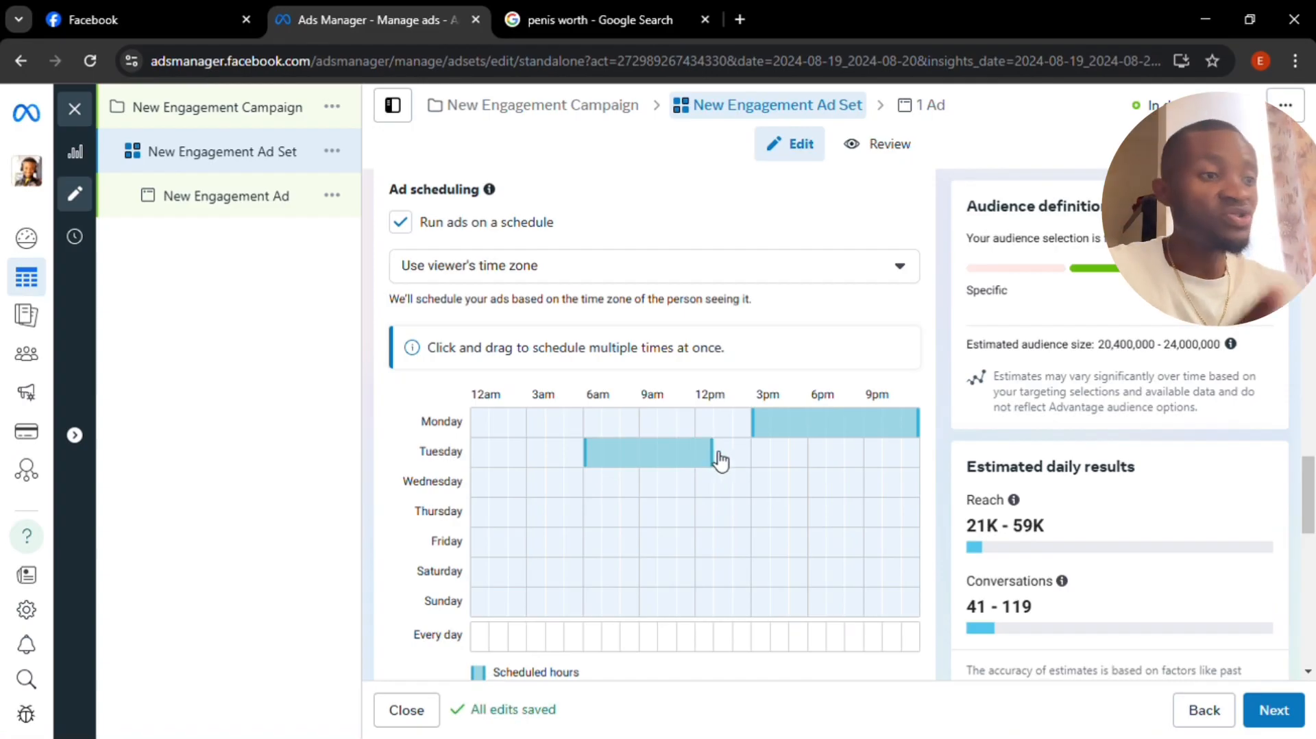
pyautogui.click(728, 452)
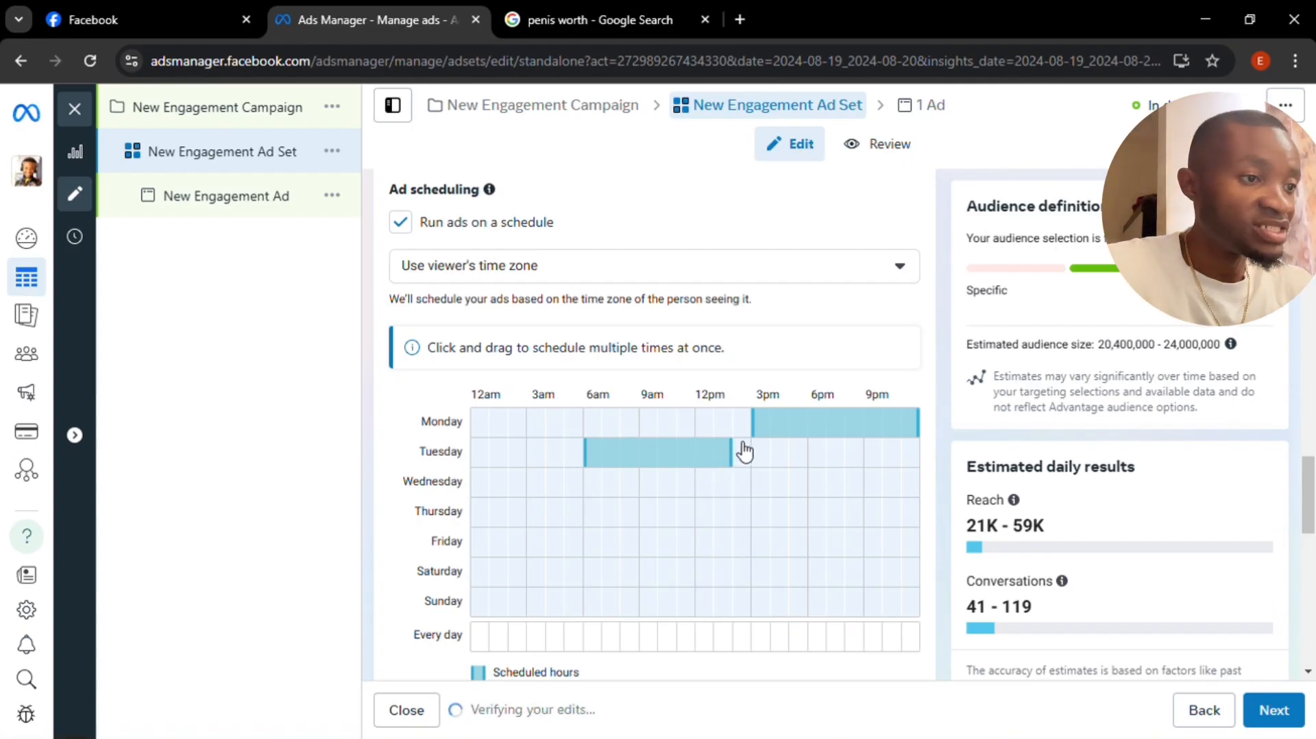
pyautogui.click(745, 452)
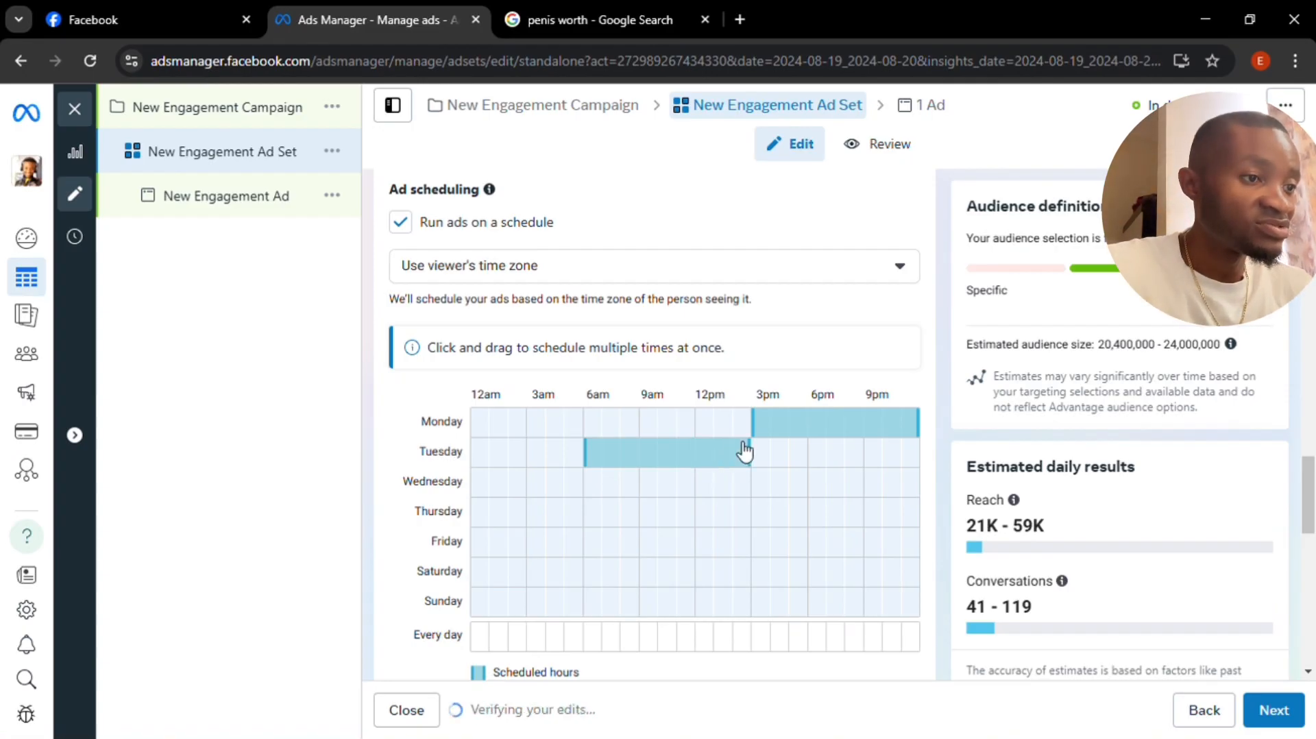
# Step: Schedule the ads to run on Wednesday from 6am to 3pm without a gap
pyautogui.click(595, 482)
pyautogui.moveTo(598, 494); pyautogui.dragTo(703, 493)
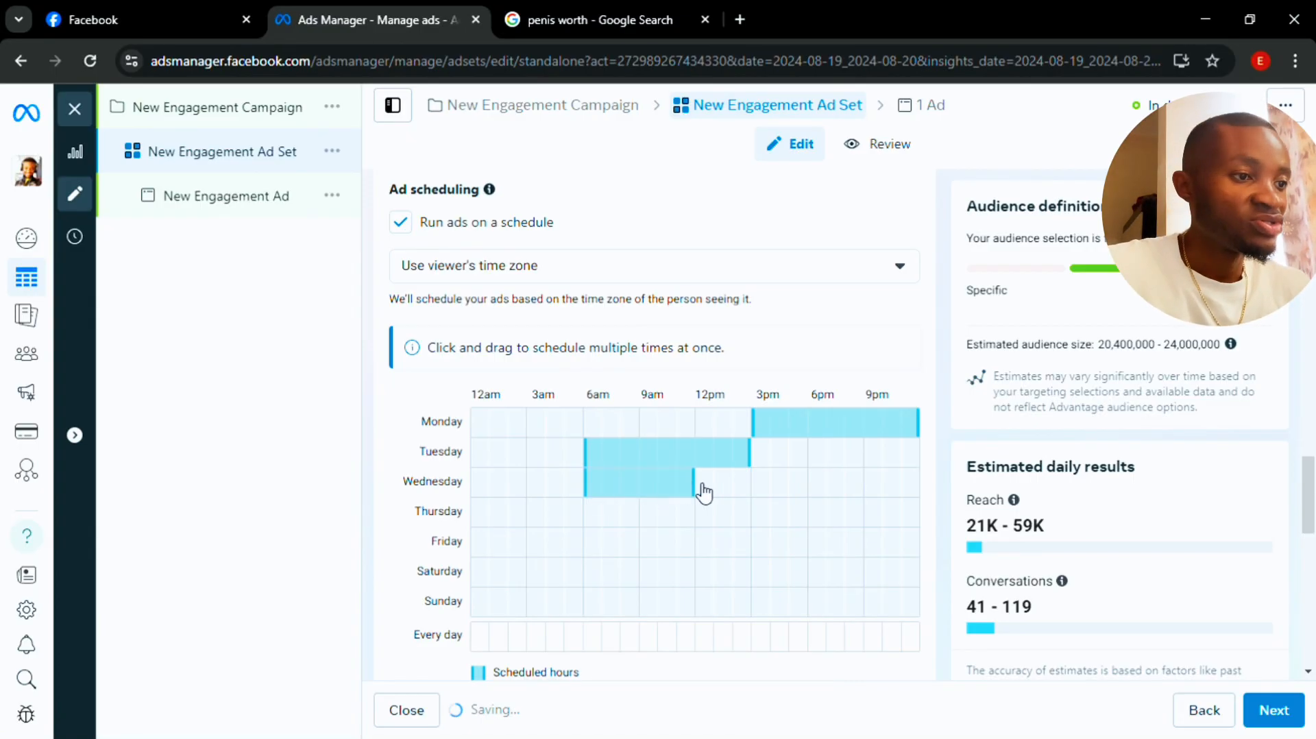
pyautogui.click(723, 488)
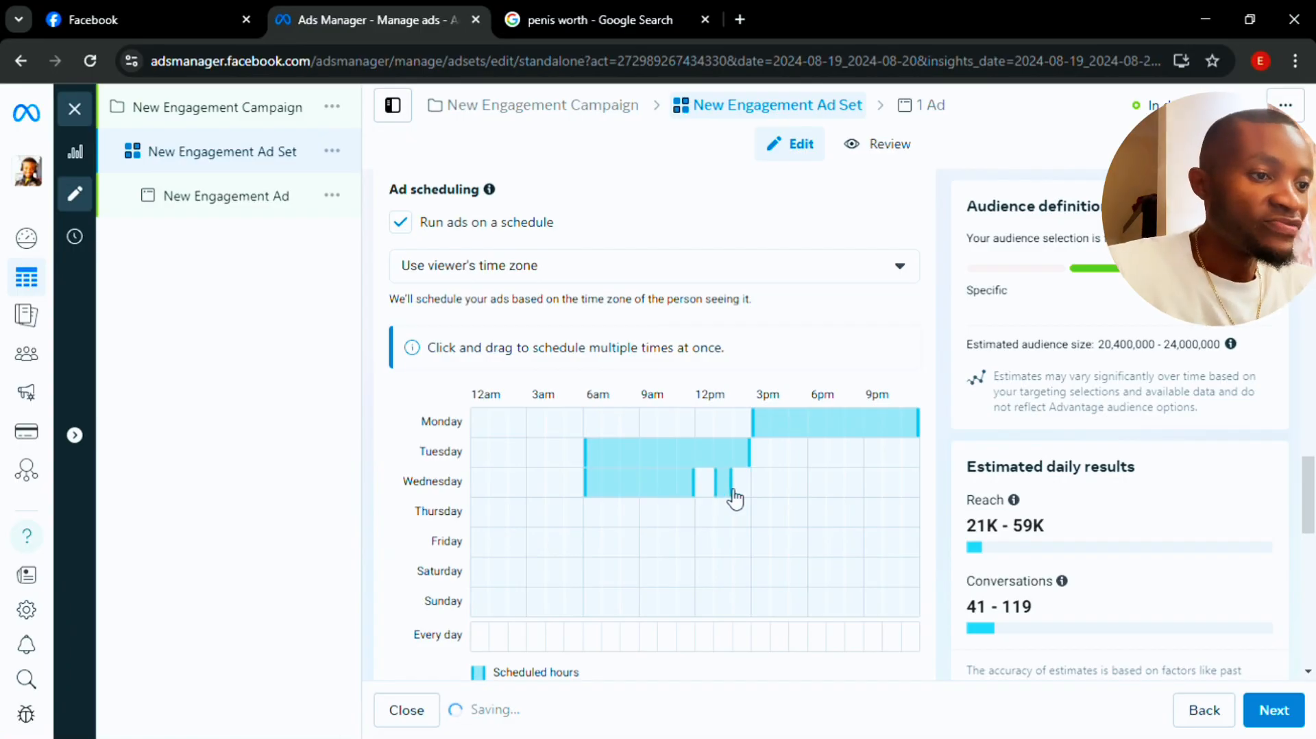
pyautogui.click(741, 490)
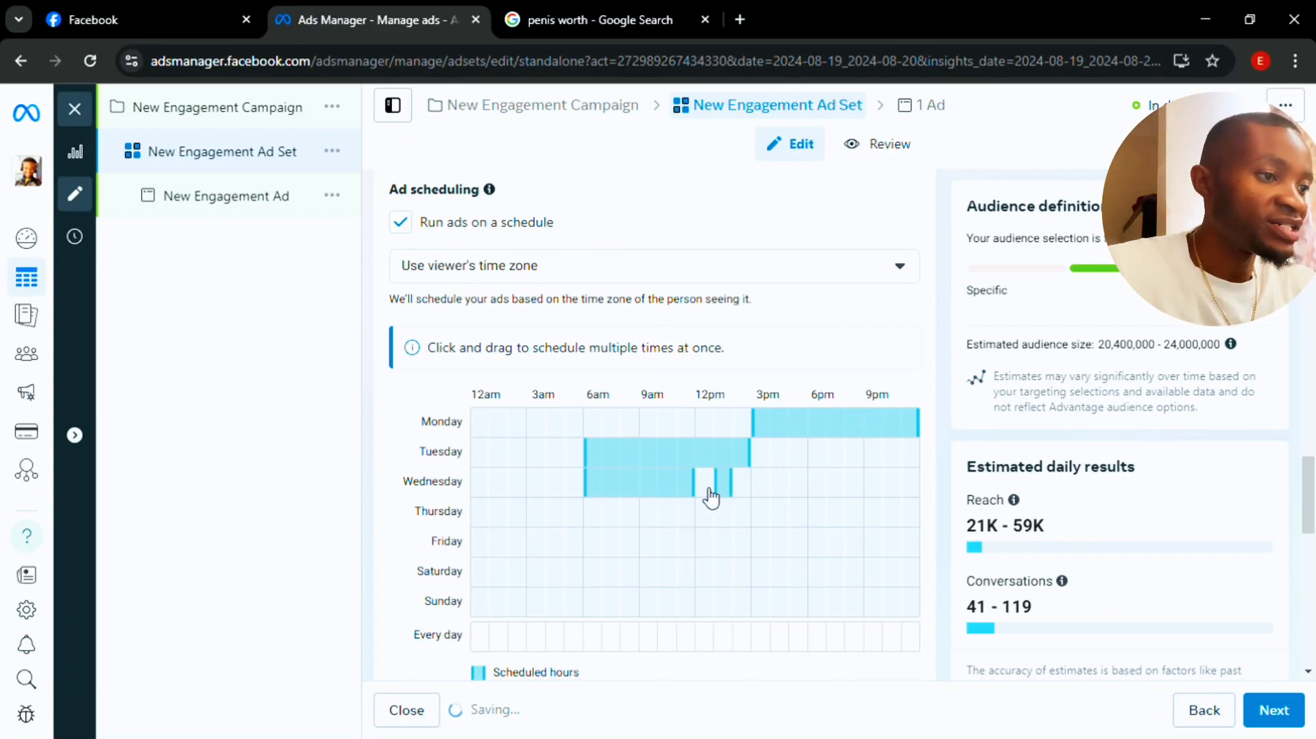
pyautogui.click(709, 489)
pyautogui.click(710, 489)
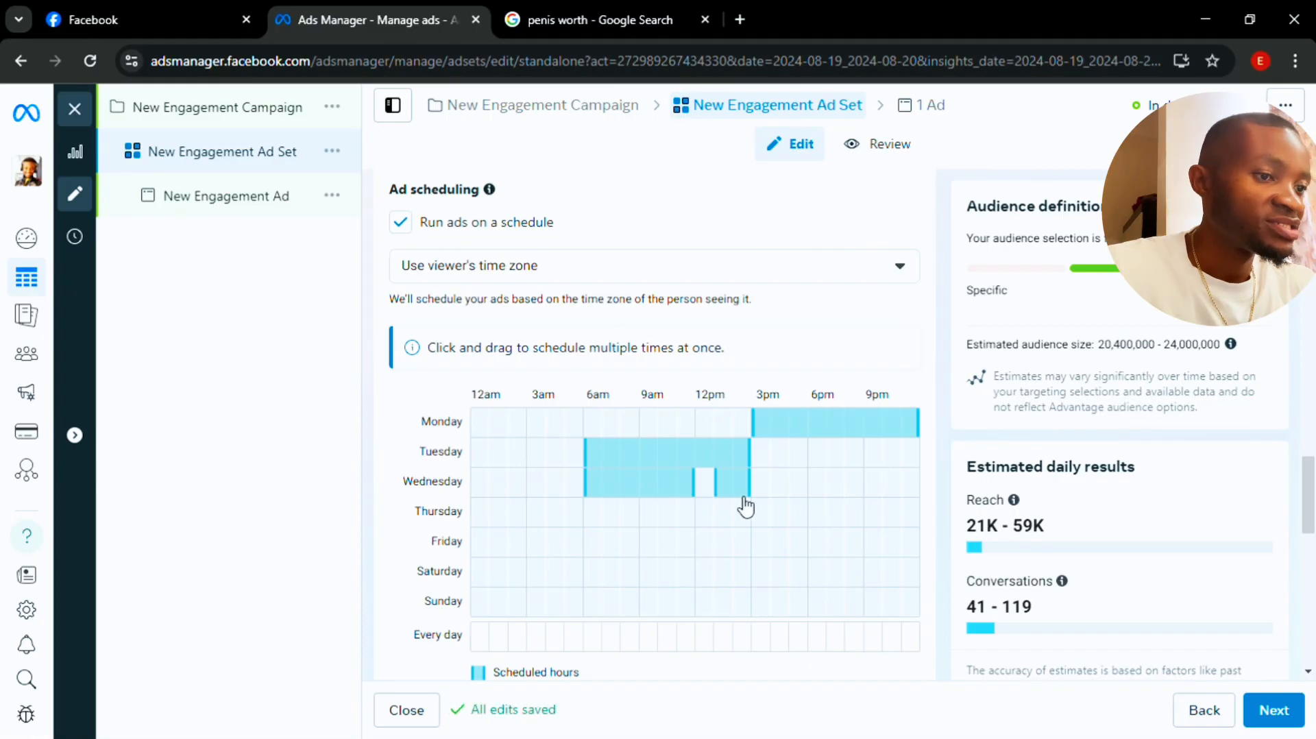
pyautogui.click(711, 489)
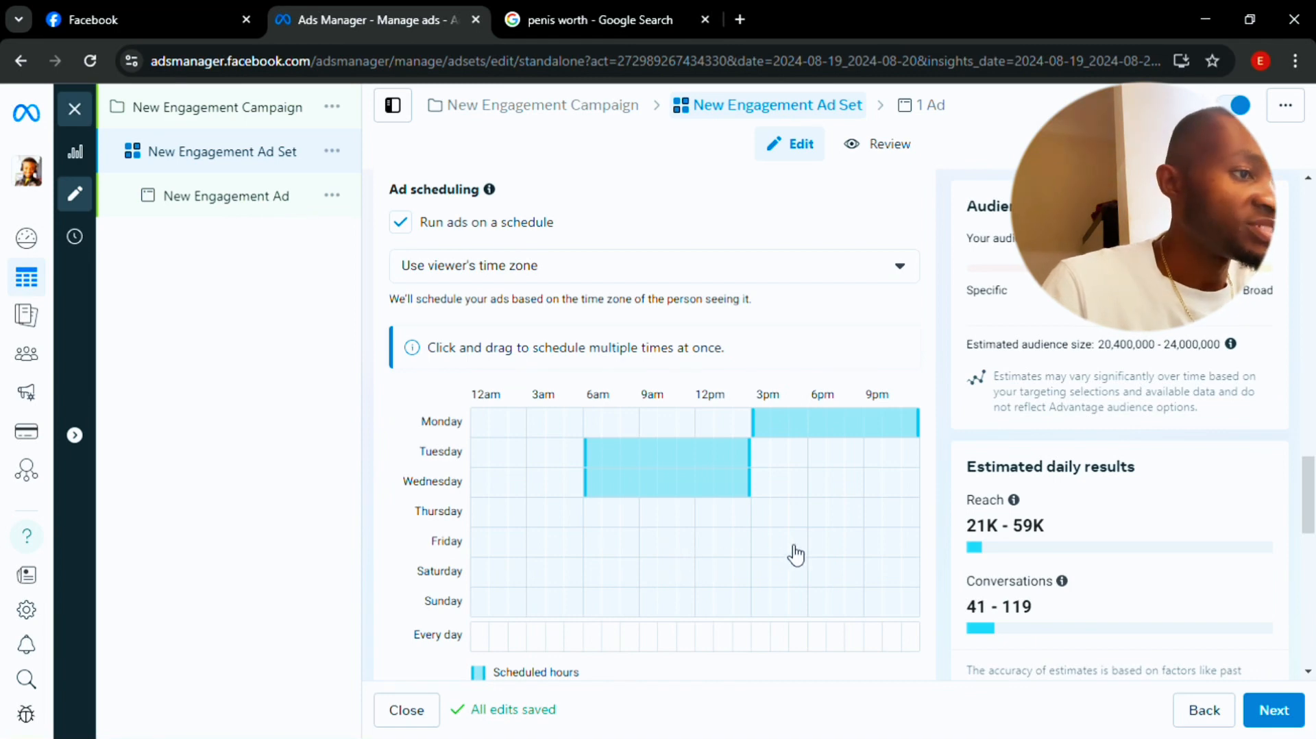
# Step: Schedule the ads to run on Friday from 3pm to midnight, leaving Tuesday evening unscheduled
pyautogui.moveTo(762, 549); pyautogui.dragTo(788, 552)
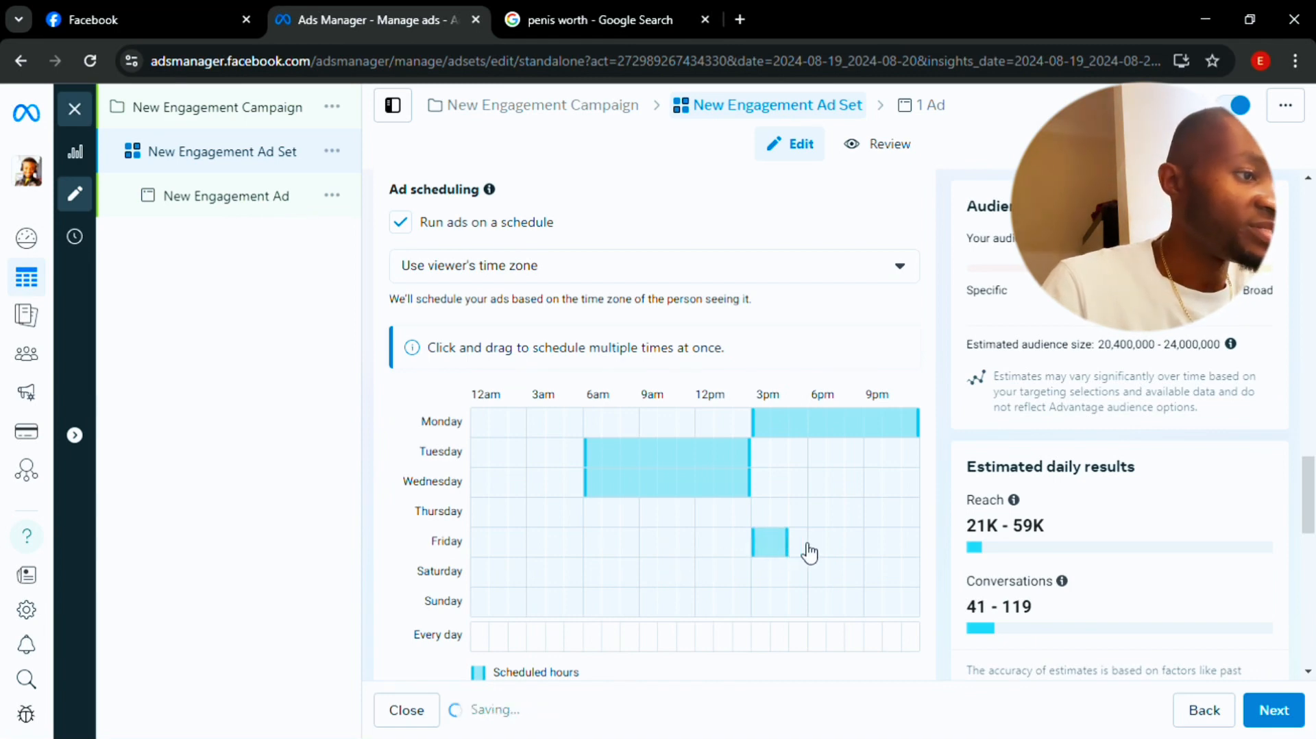
pyautogui.click(800, 552)
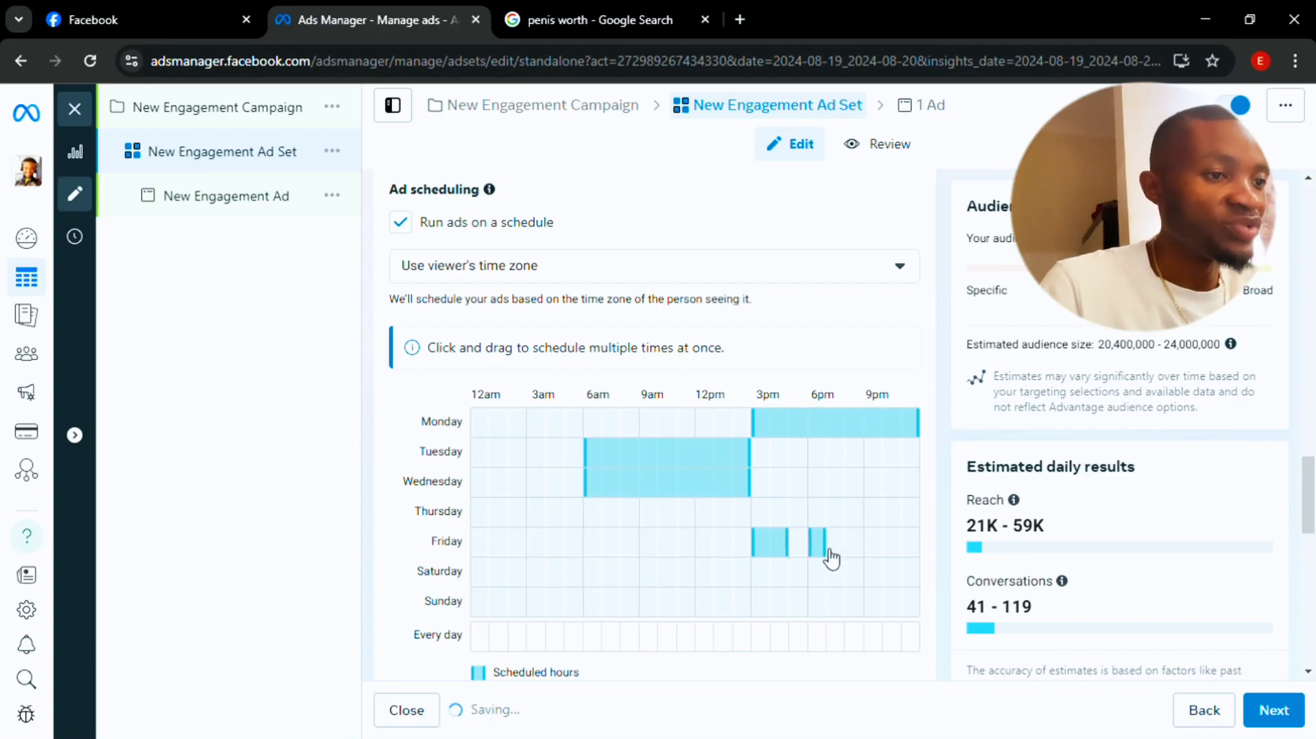
pyautogui.click(816, 554)
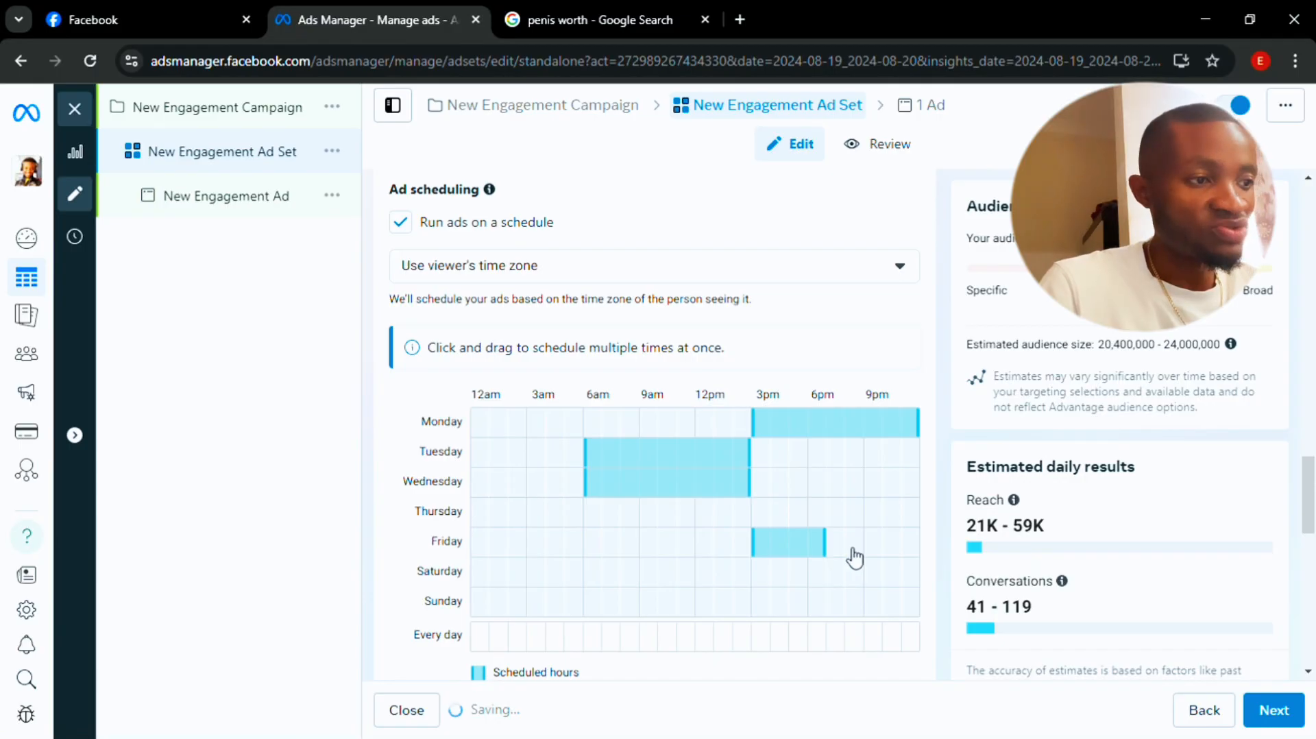
pyautogui.click(844, 555)
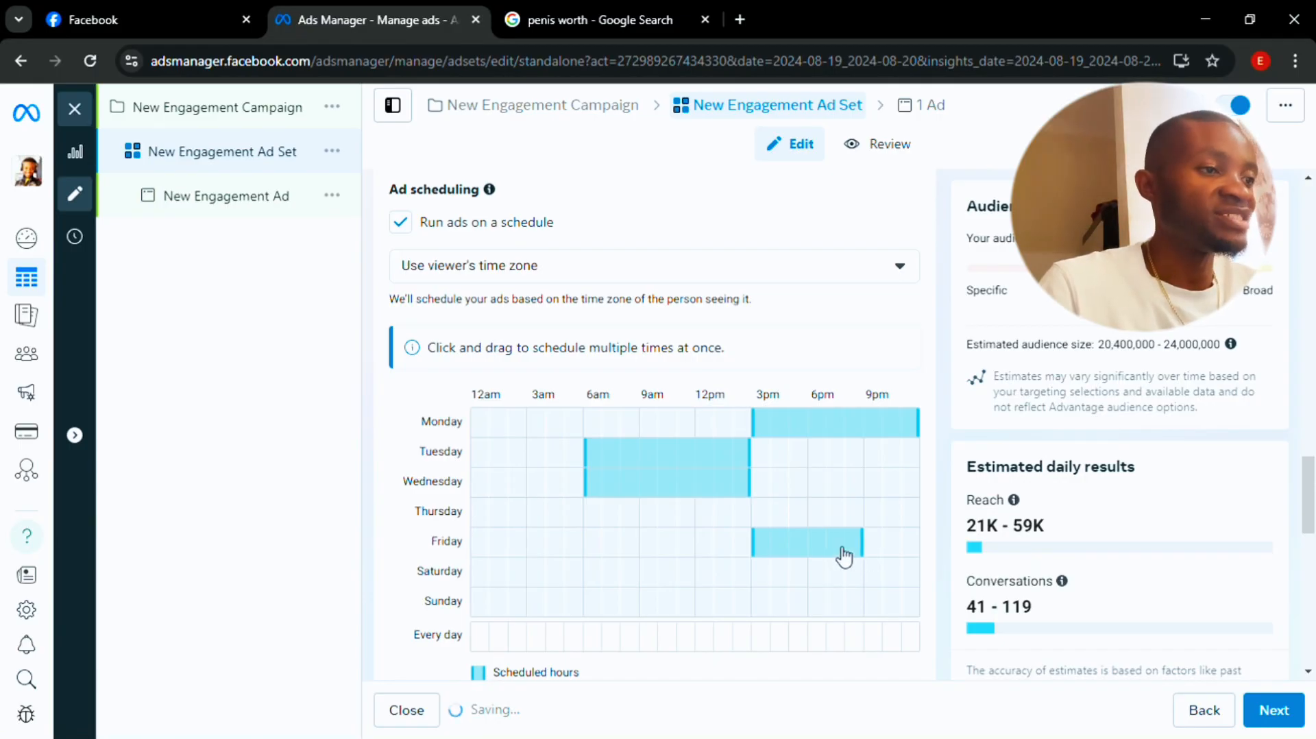
pyautogui.click(882, 547)
pyautogui.click(899, 547)
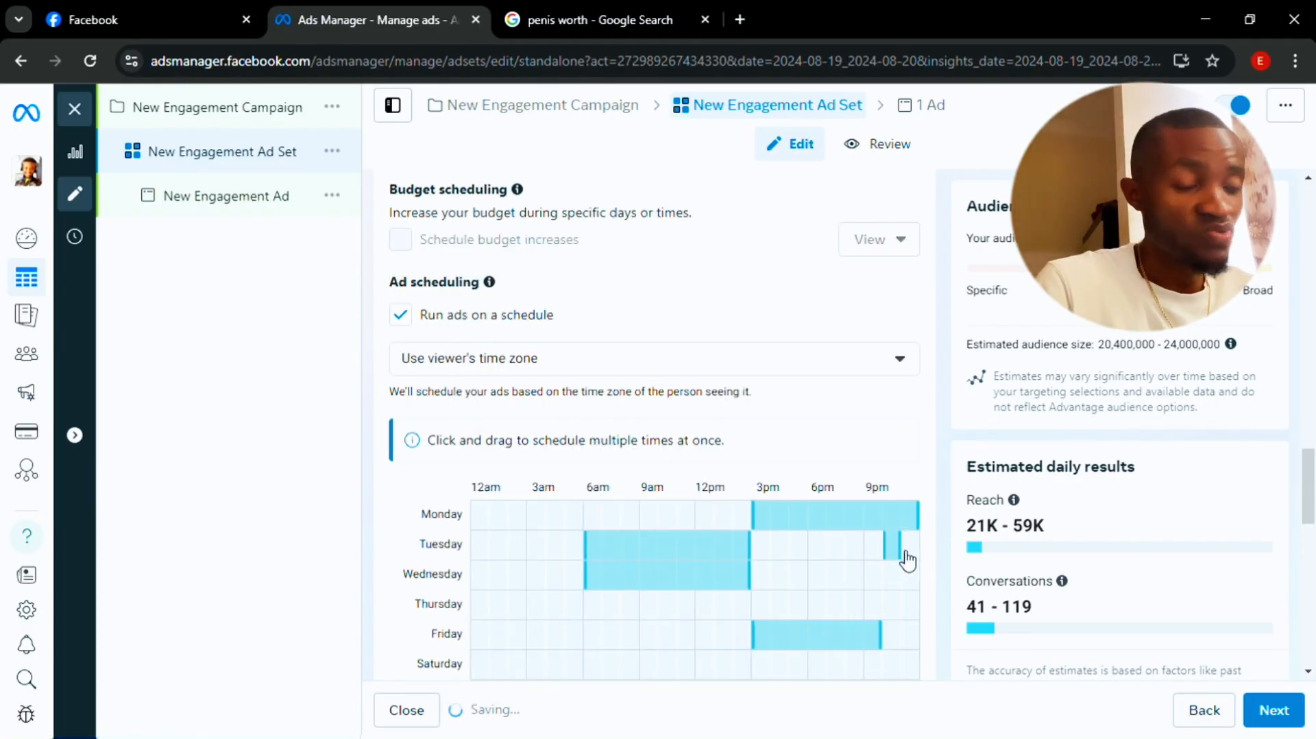
pyautogui.click(894, 456)
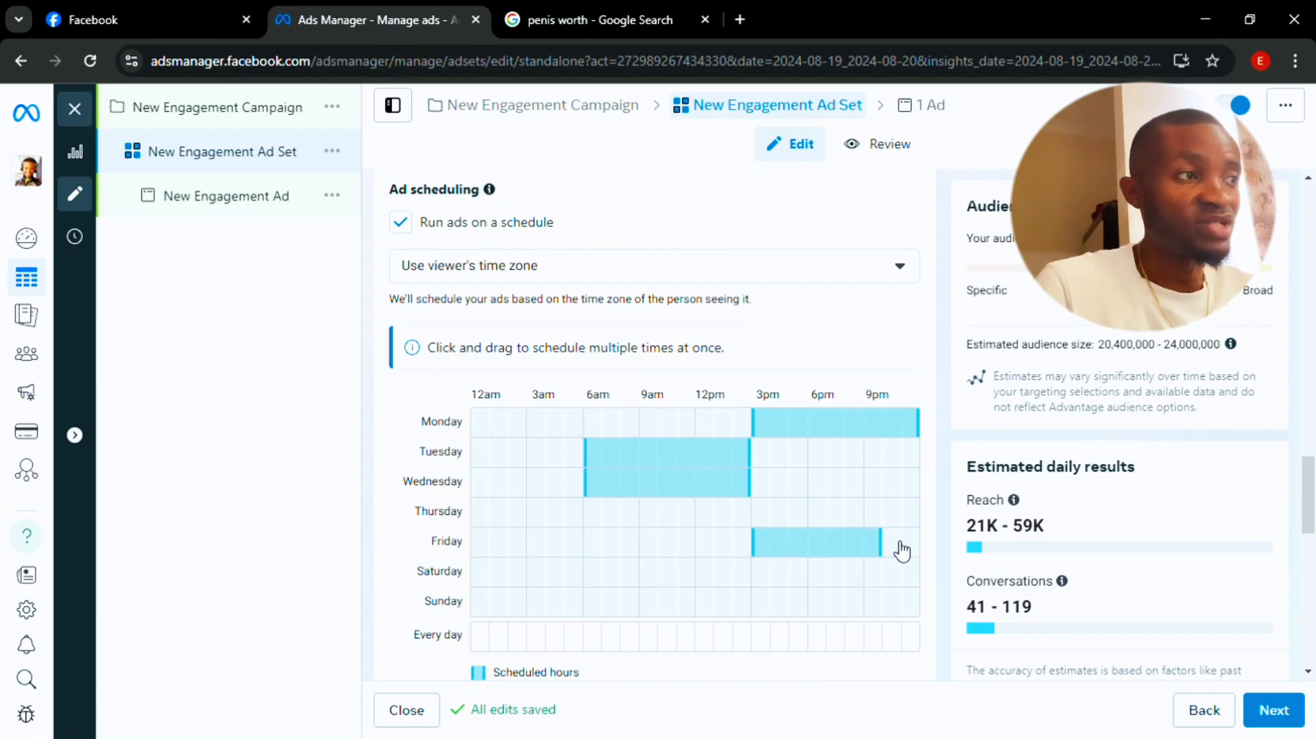
pyautogui.moveTo(902, 550); pyautogui.dragTo(905, 548)
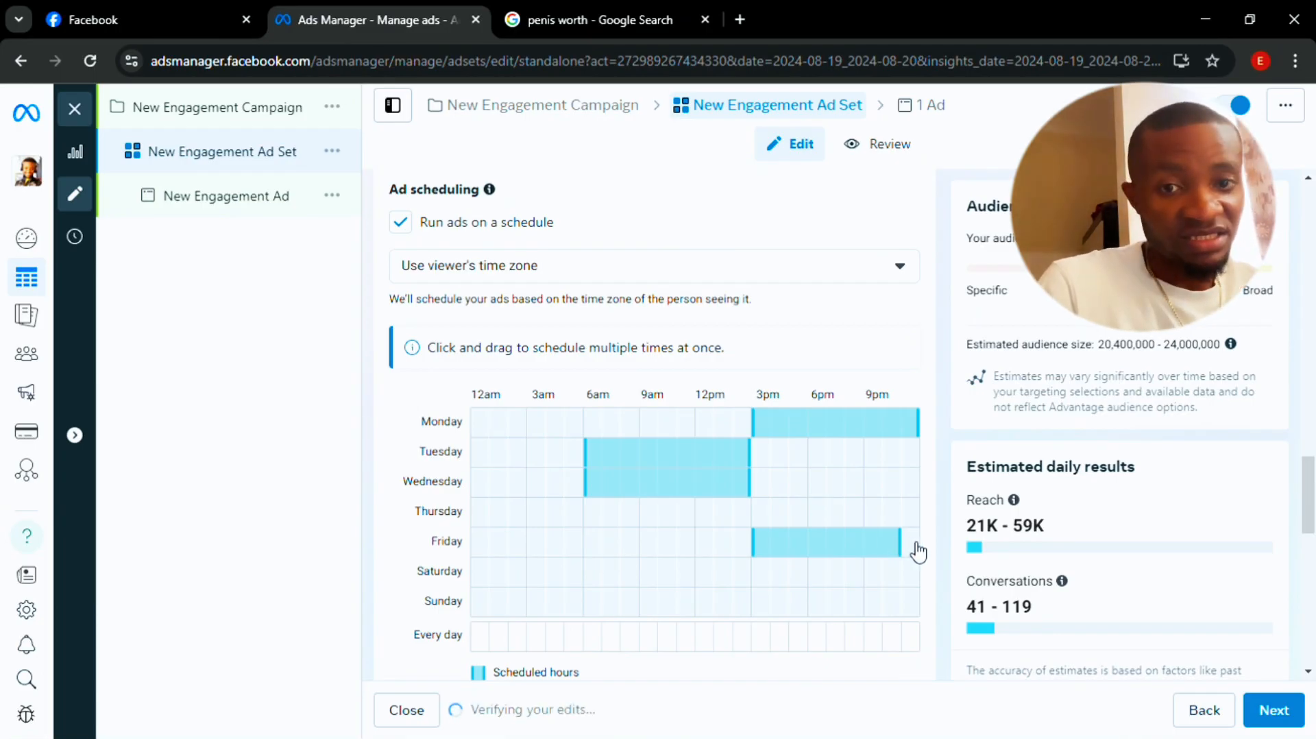
# Step: Schedule the ads on Thursday from 12pm to 2pm and add Monday's 12am to 1am hour
pyautogui.scroll(-1, 537, 454)
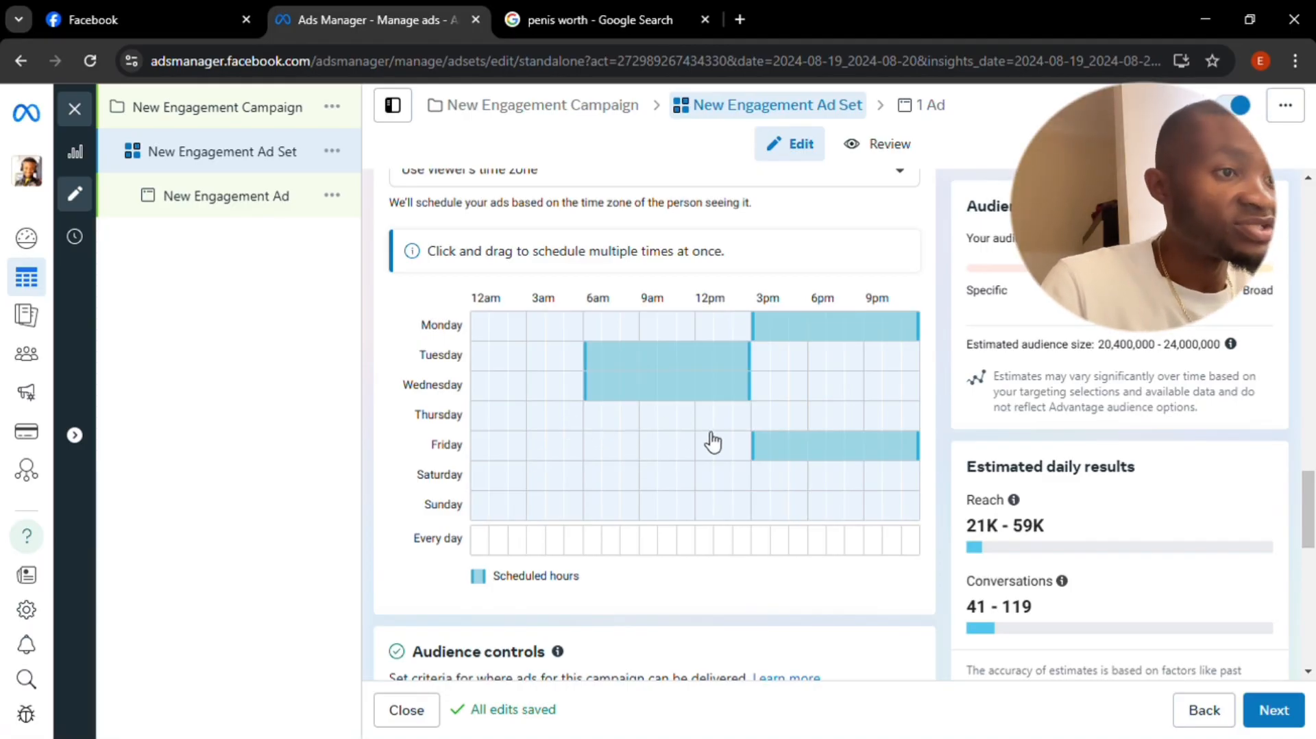
pyautogui.moveTo(731, 415); pyautogui.dragTo(701, 417)
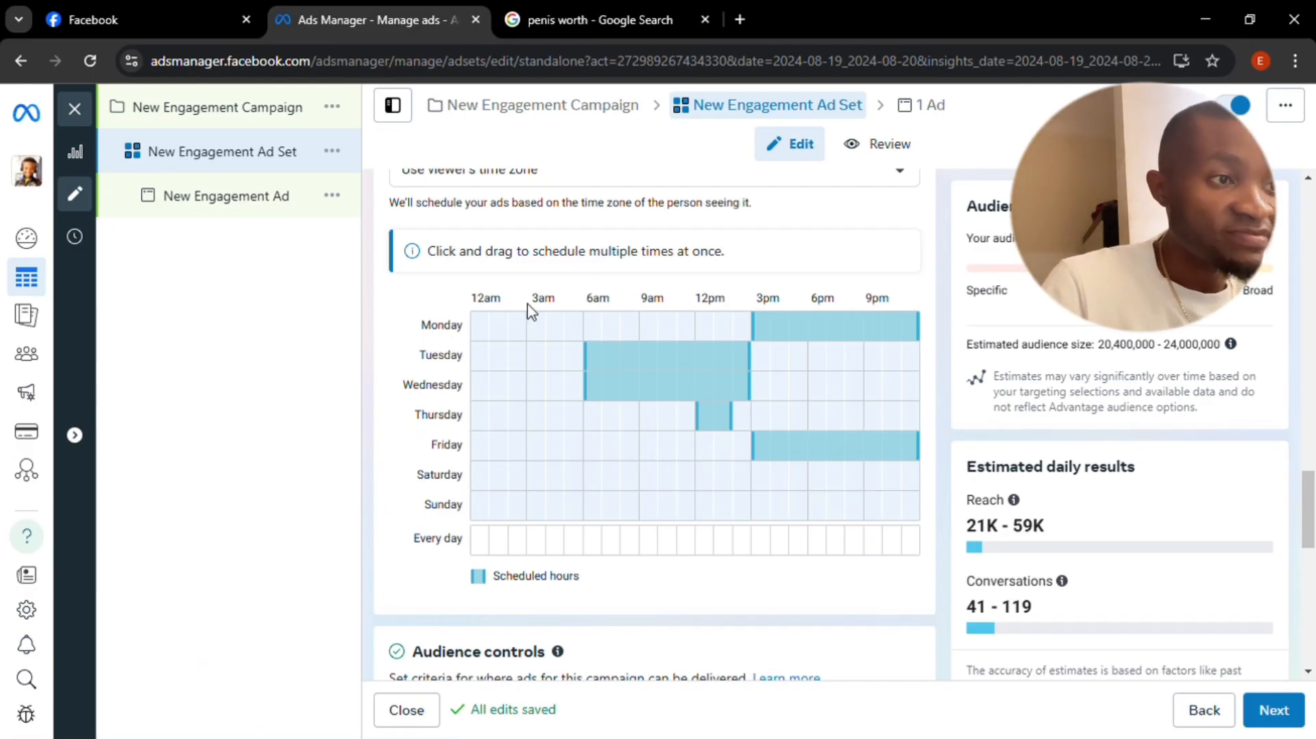
pyautogui.scroll(1, 539, 303)
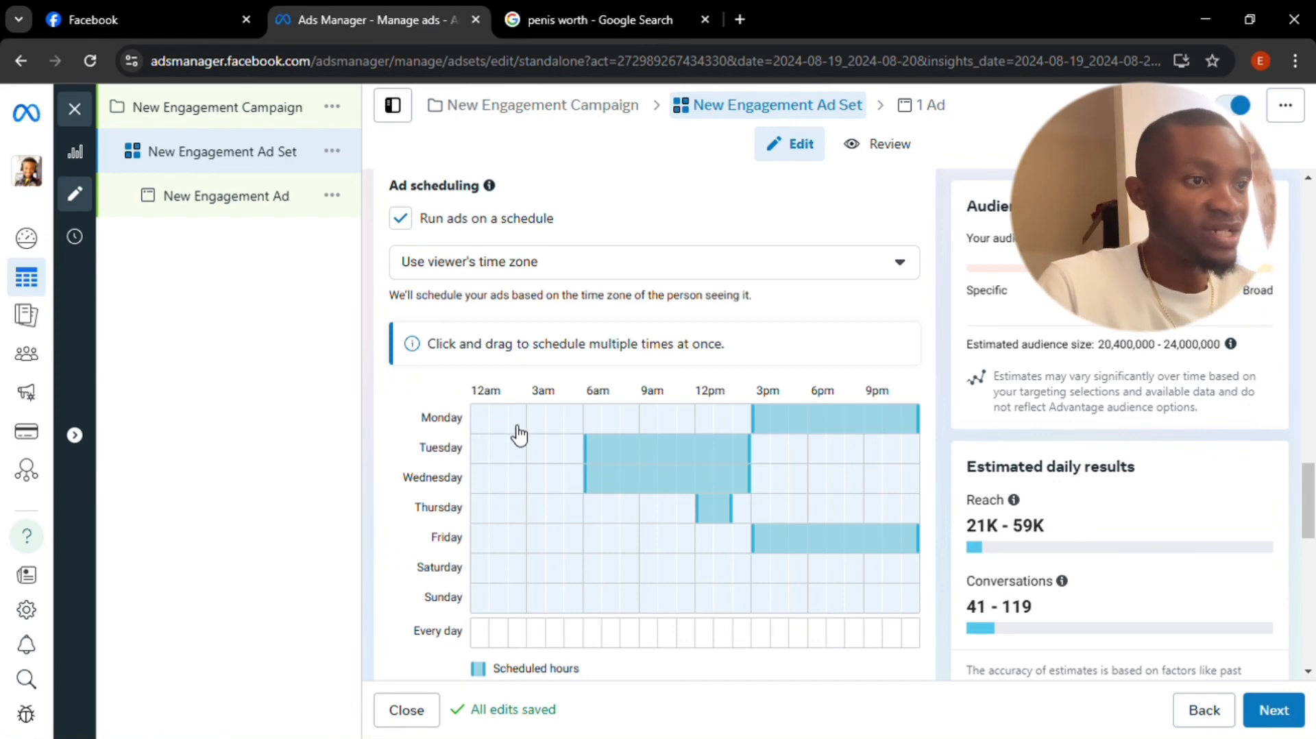
pyautogui.click(482, 421)
pyautogui.scroll(-1, 487, 424)
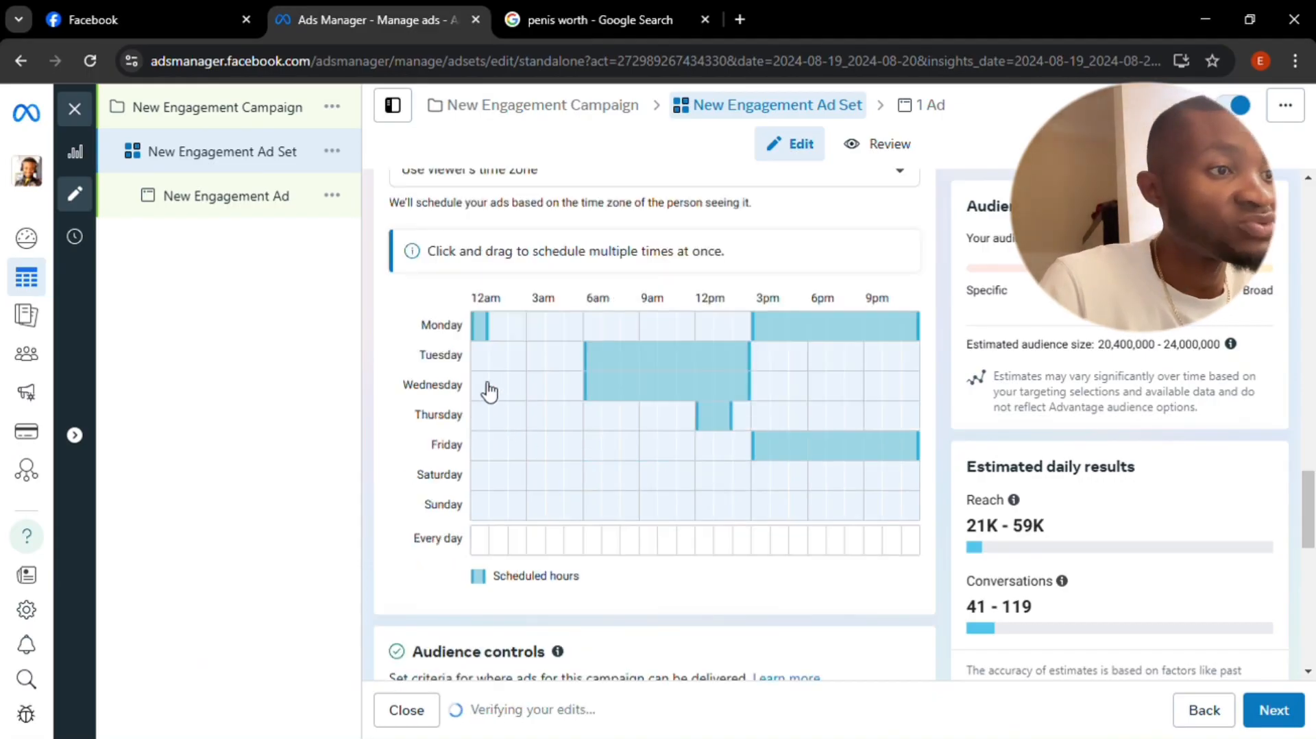
# Step: Remove Monday's 12am to 1am hour from the ad schedule and schedule Monday from 2am to 6am instead
pyautogui.click(486, 334)
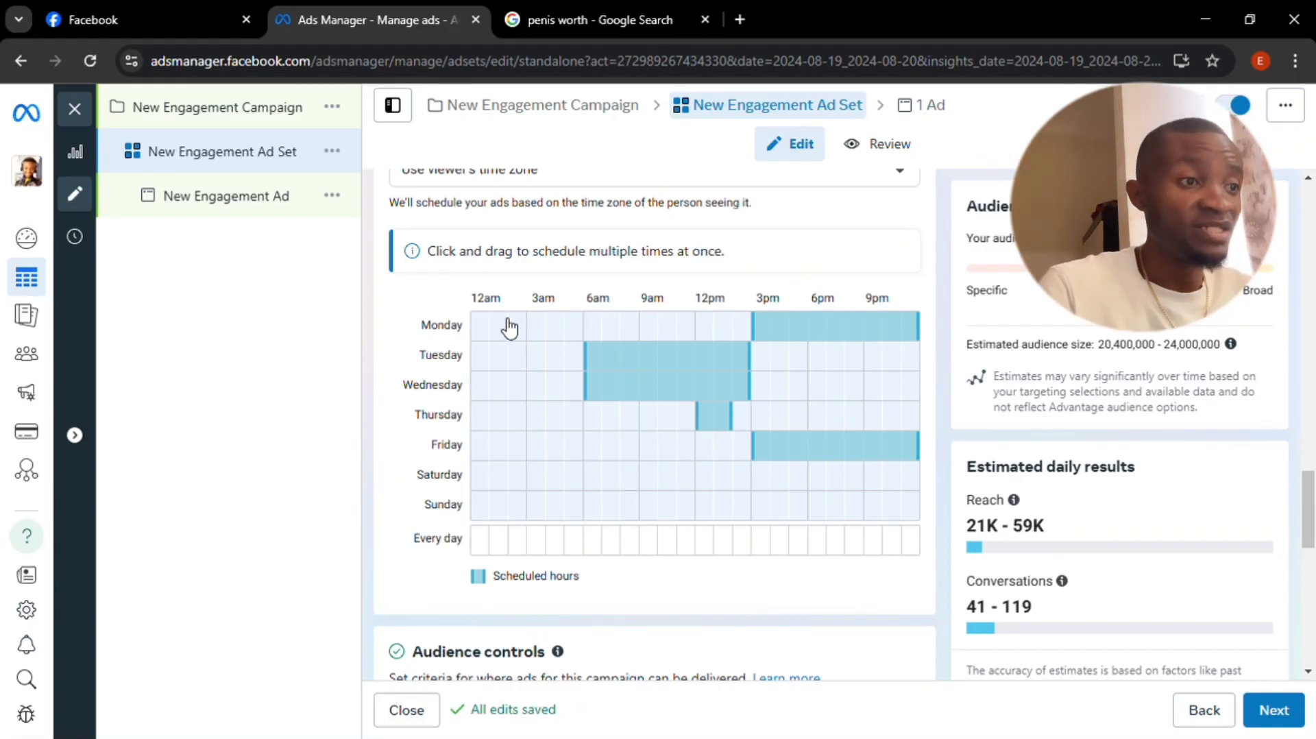
pyautogui.click(512, 326)
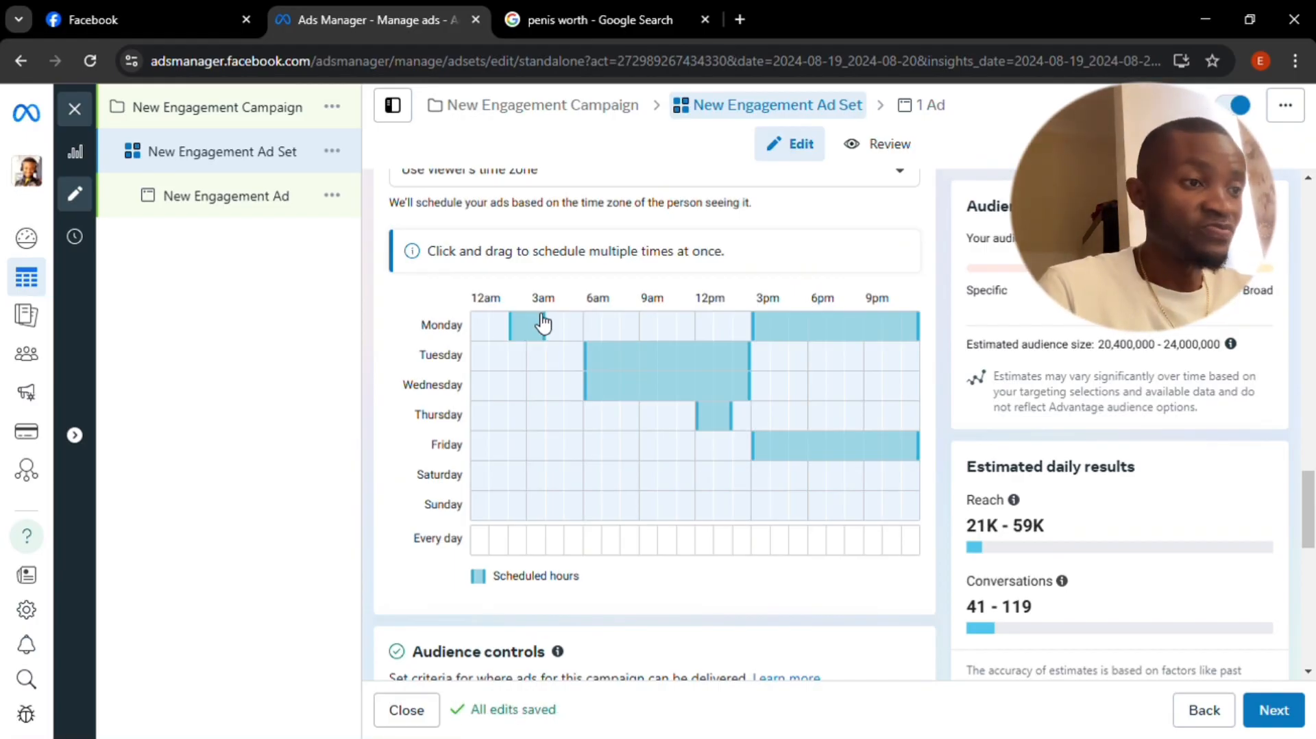
pyautogui.click(541, 325)
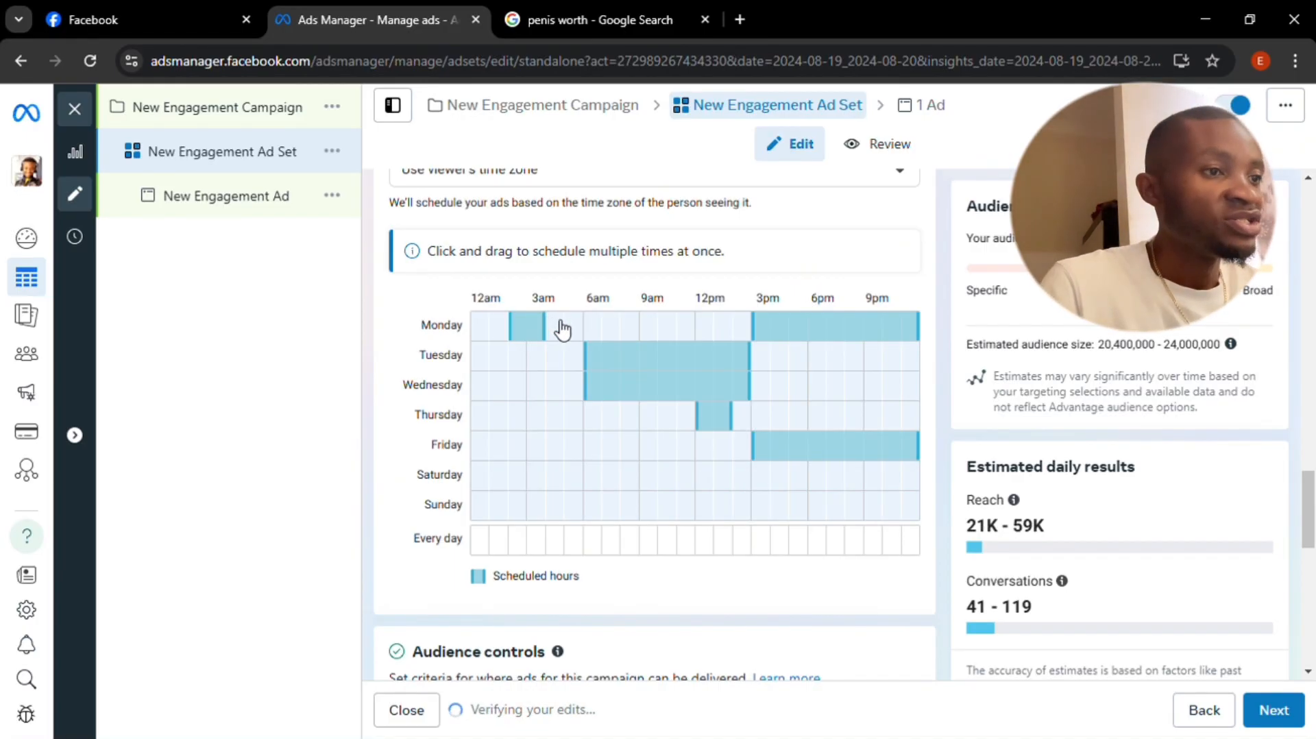
pyautogui.click(561, 326)
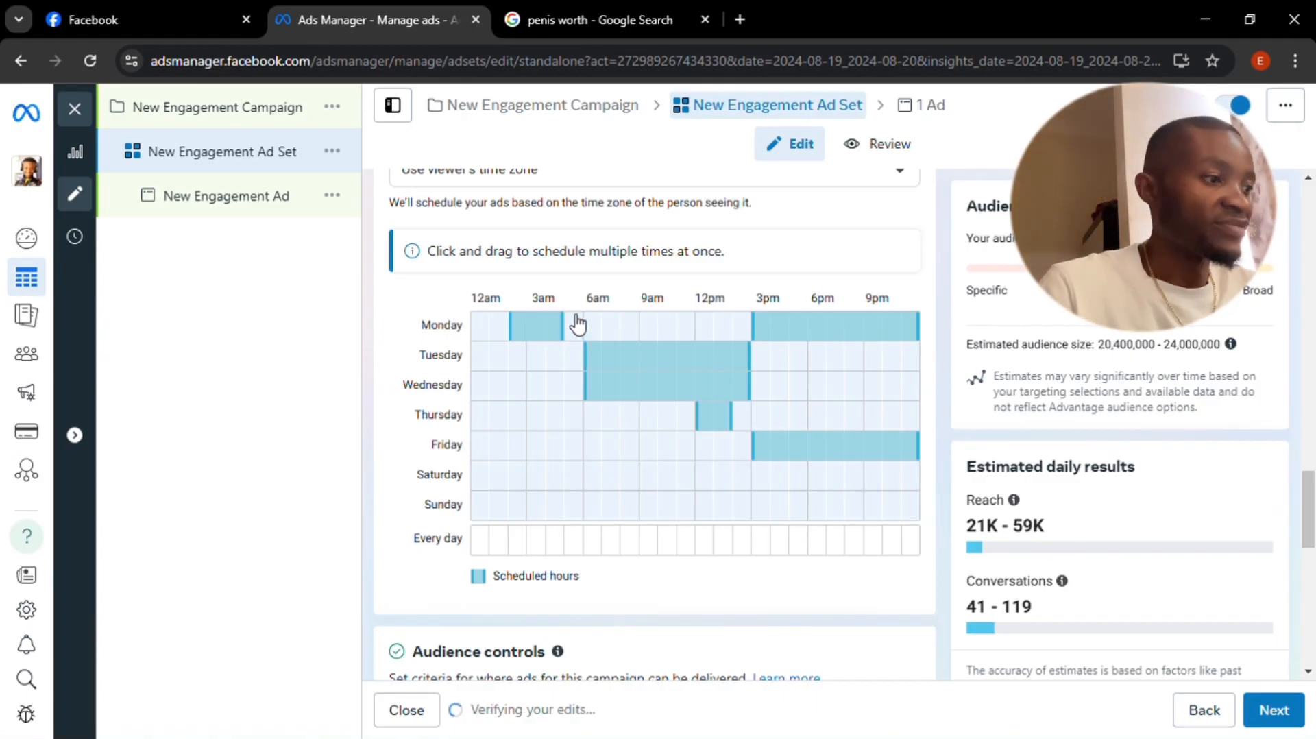
pyautogui.click(576, 325)
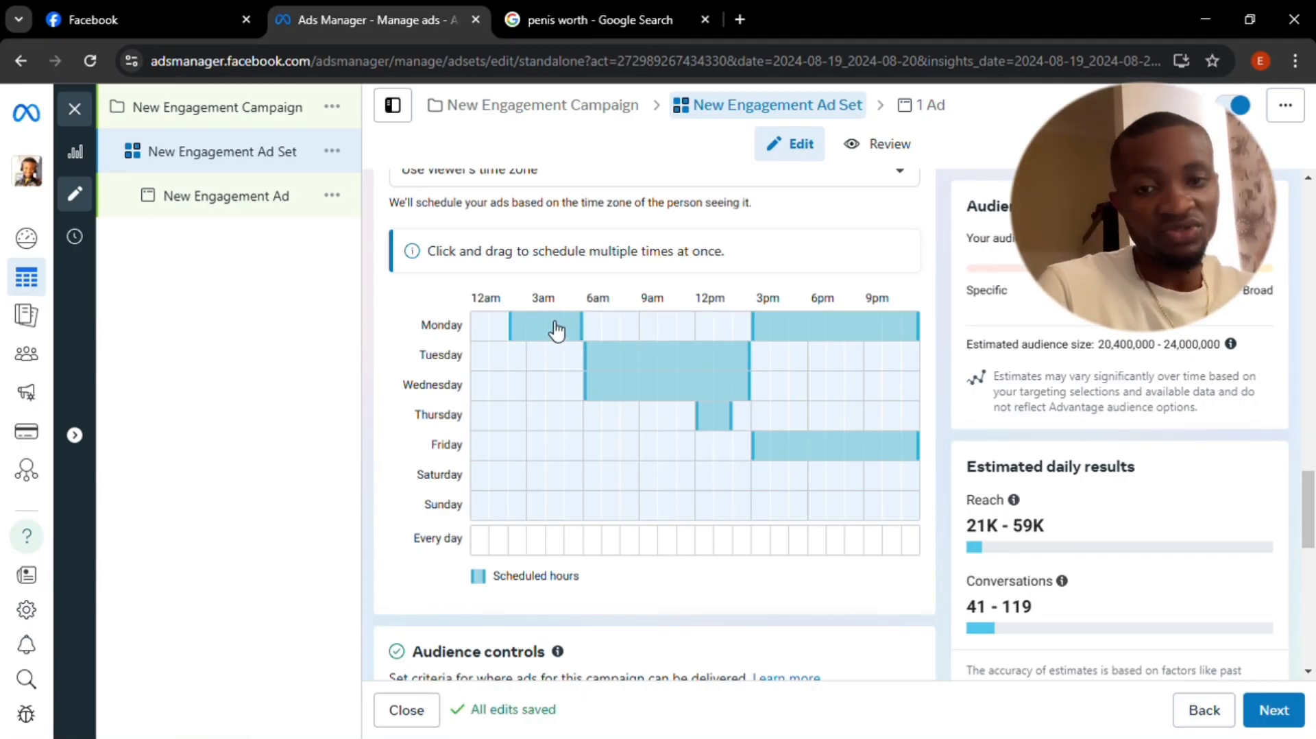
# Step: Leave the audience and placement settings as they are and continue from the ad set to the ad level
pyautogui.scroll(1, 555, 327)
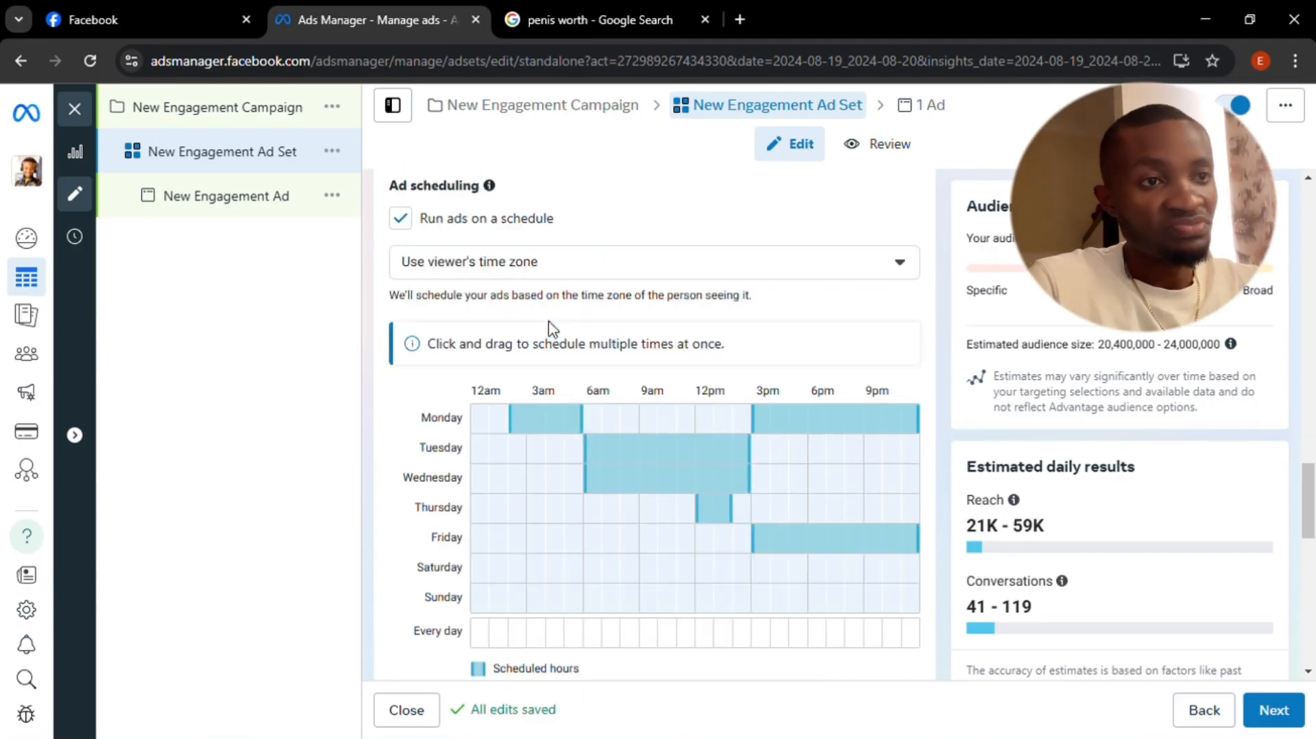
pyautogui.scroll(-4, 610, 384)
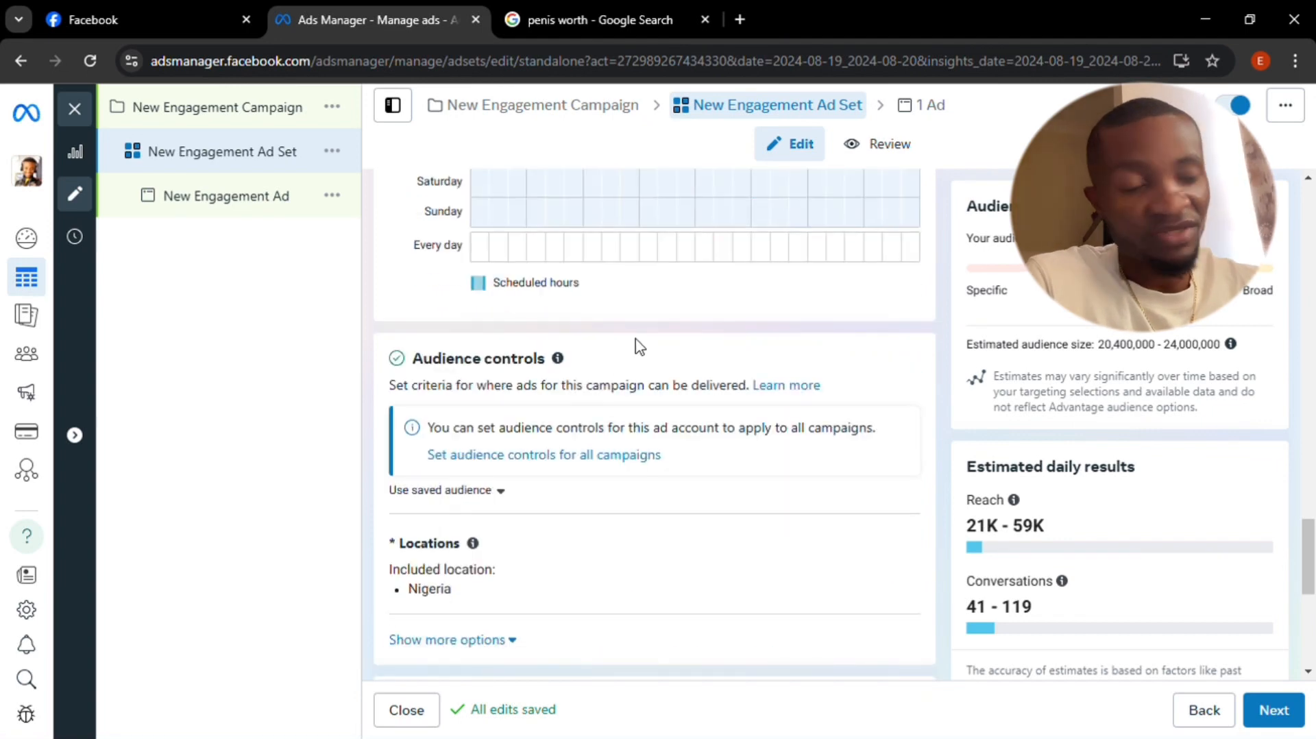
pyautogui.scroll(-4, 628, 422)
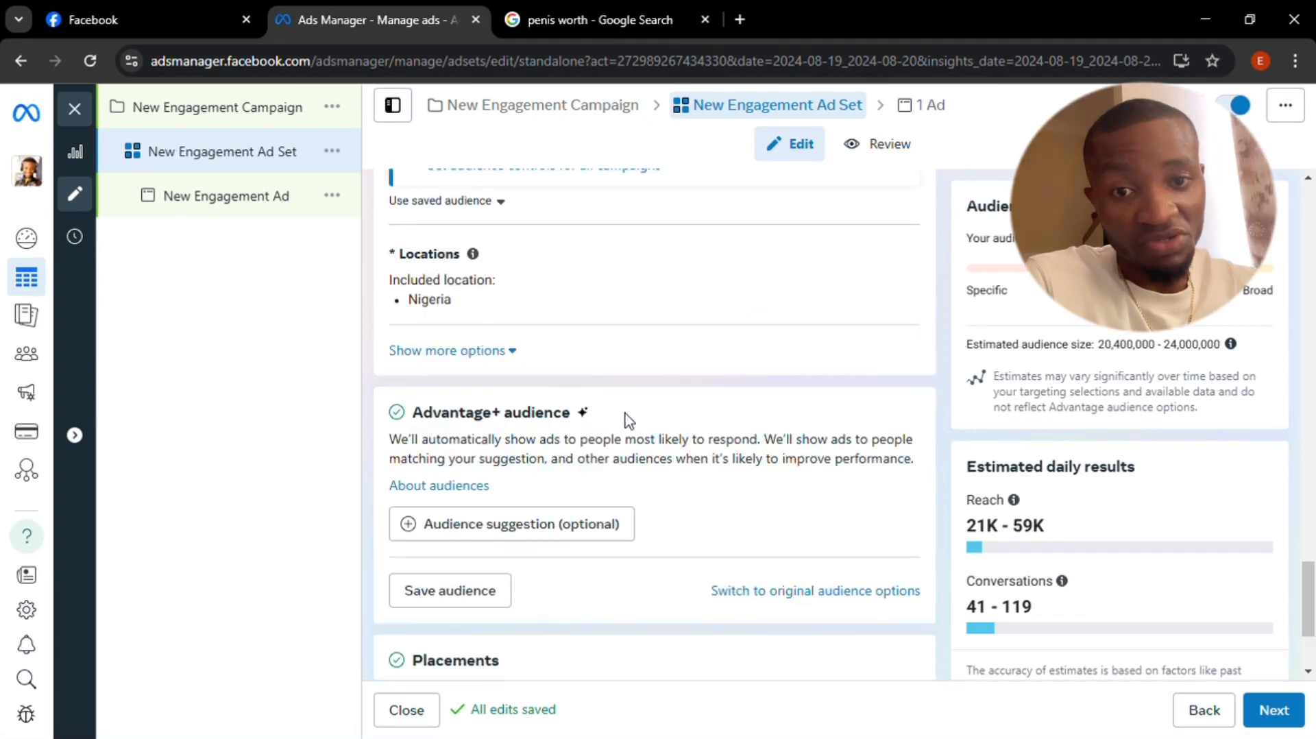
pyautogui.scroll(-2, 621, 417)
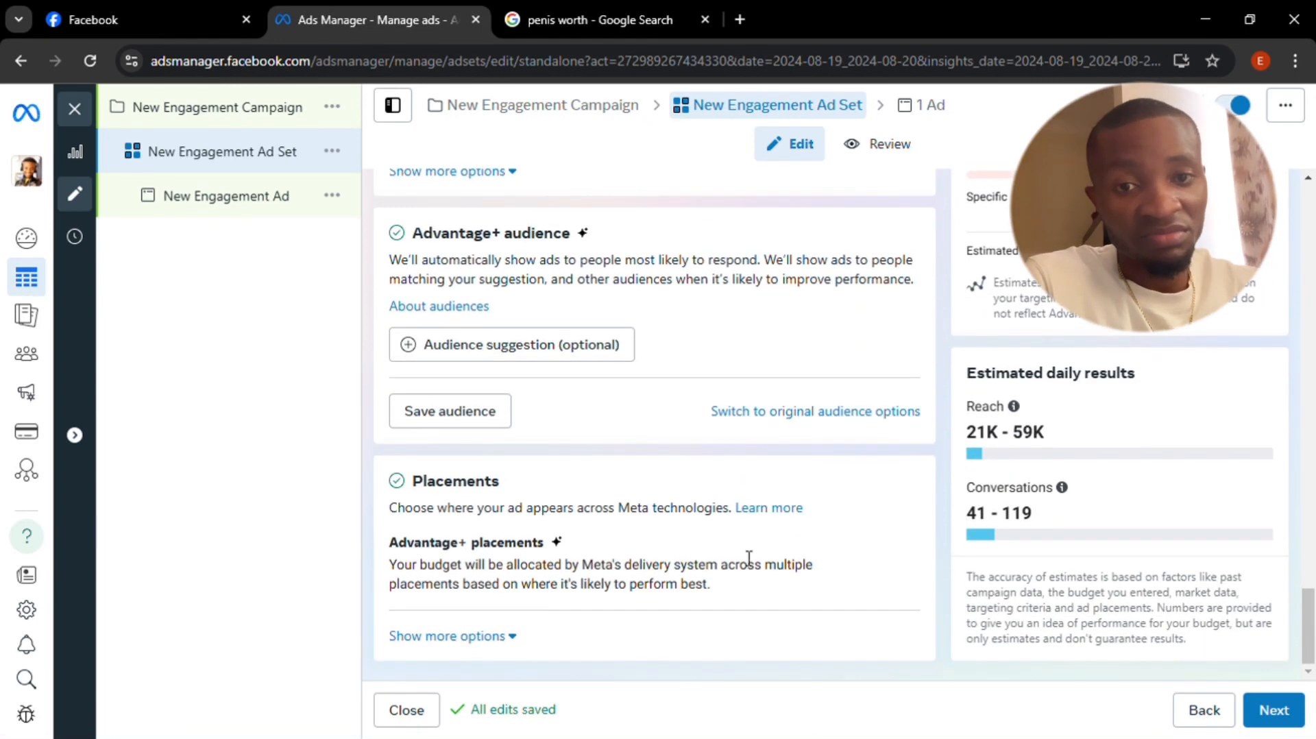
pyautogui.click(1281, 710)
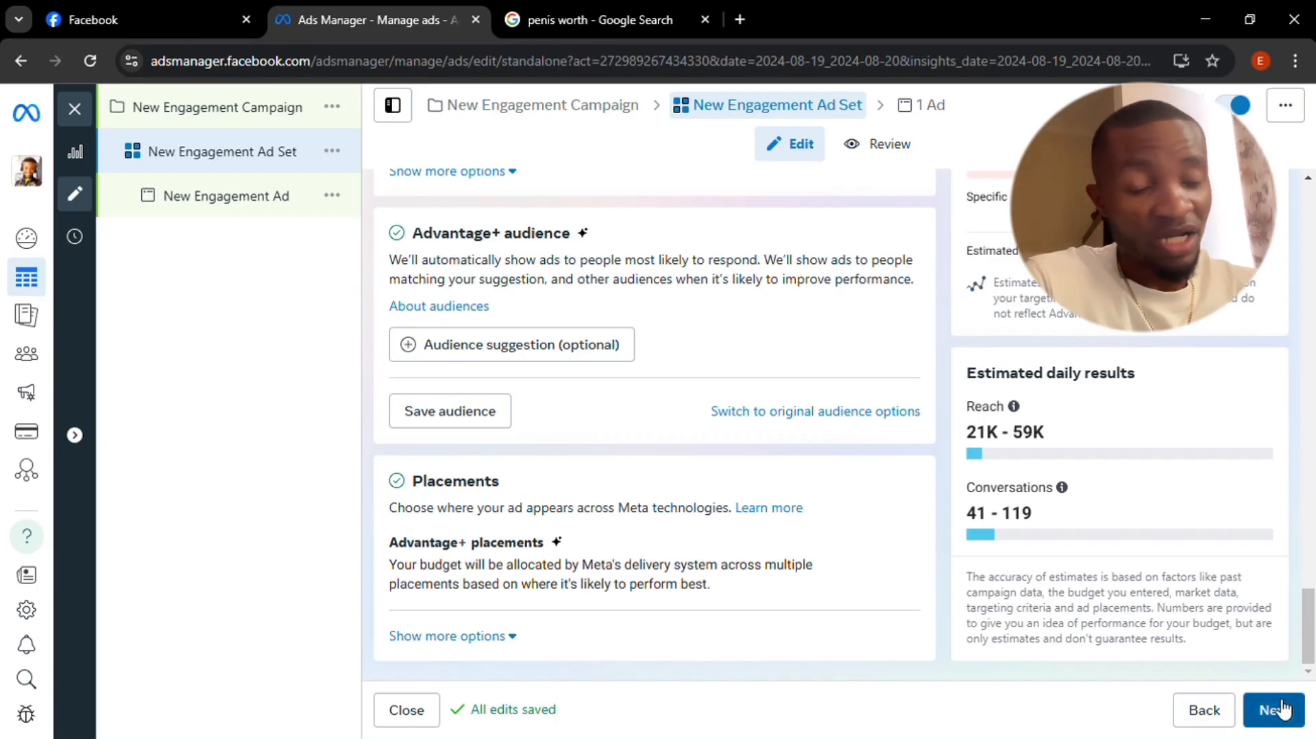